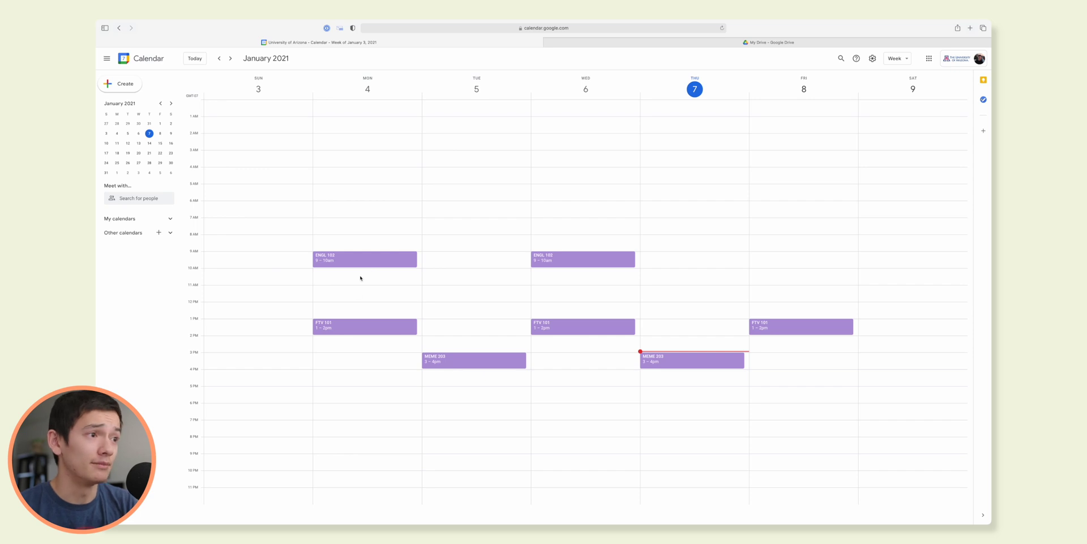
Step: View the details of Monday's ENGL 102 event and check the following week's class schedule
click(376, 260)
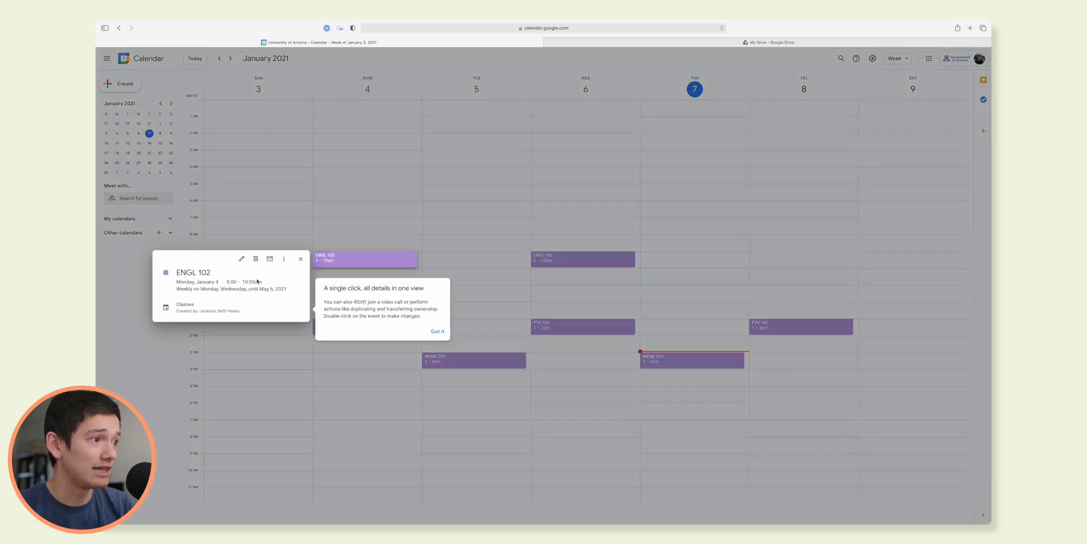
click(437, 332)
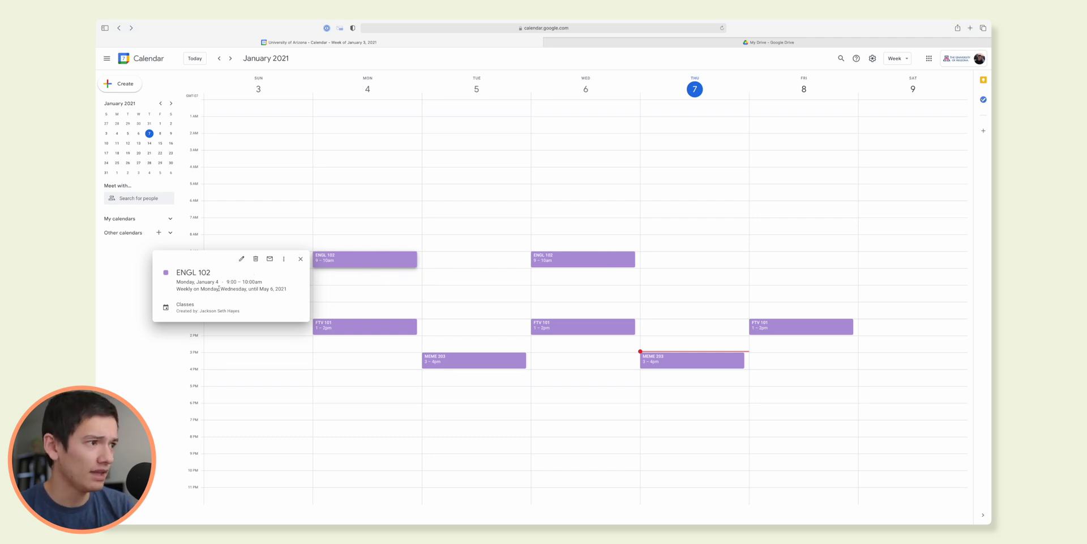
click(393, 266)
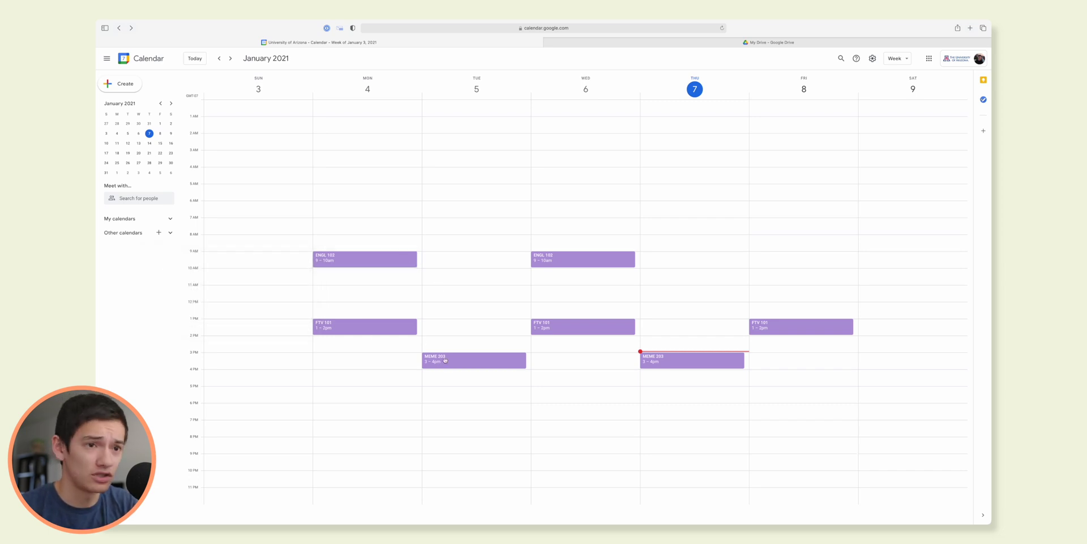
click(230, 59)
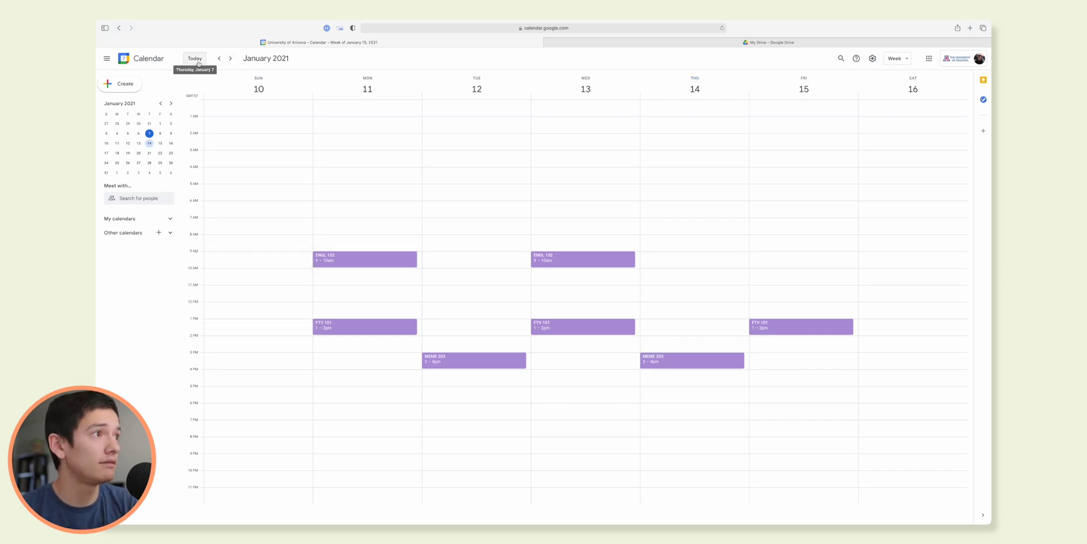
click(220, 58)
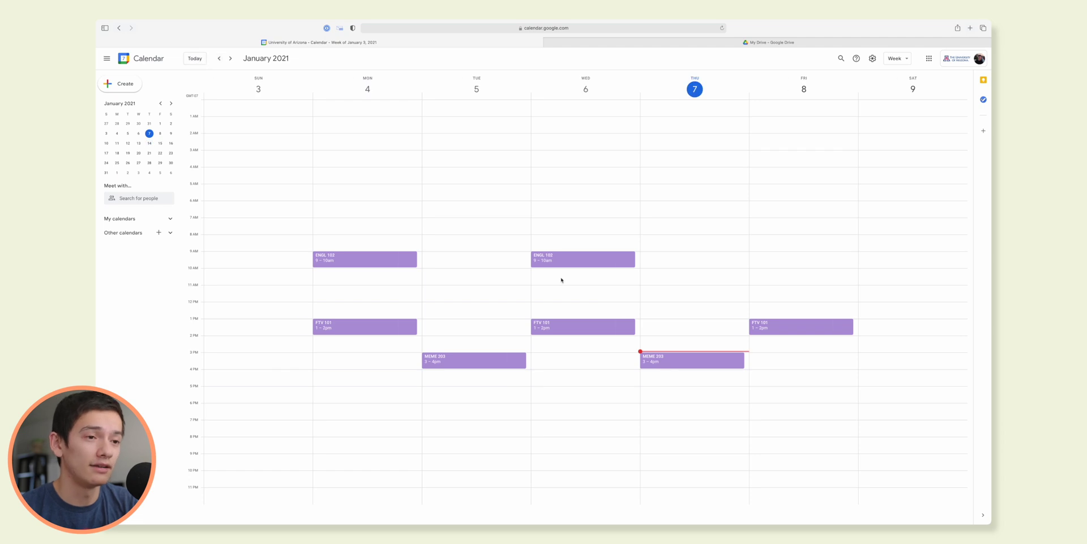
Step: View the details of Thursday's MEME 203 event and Monday's ENGL 102 event
click(706, 360)
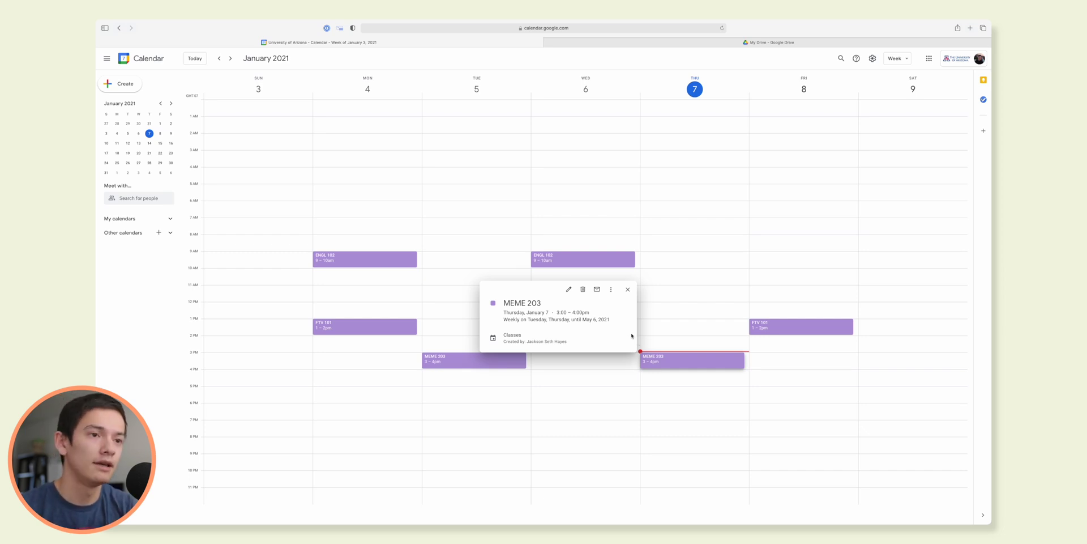
click(735, 366)
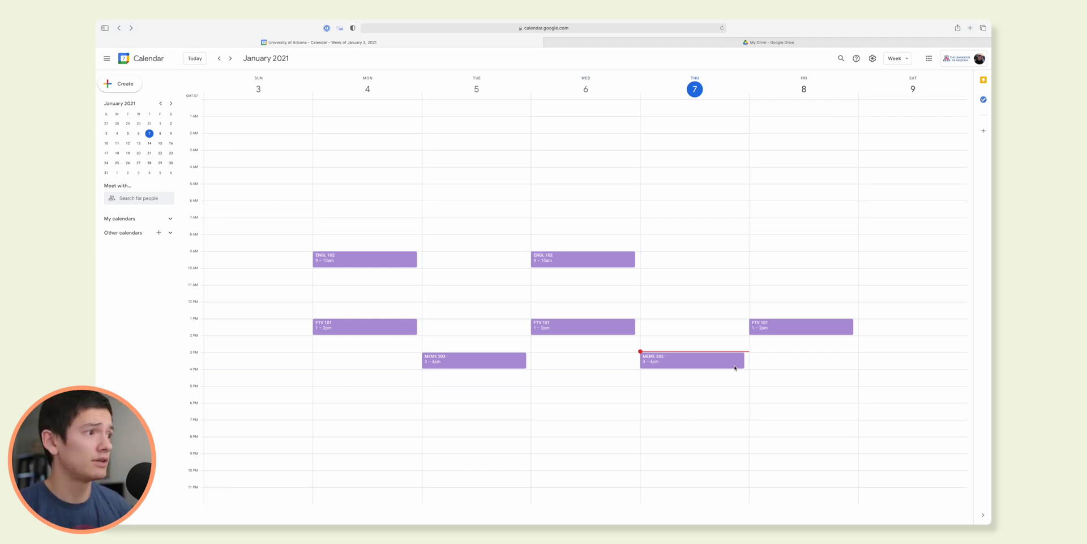
click(385, 262)
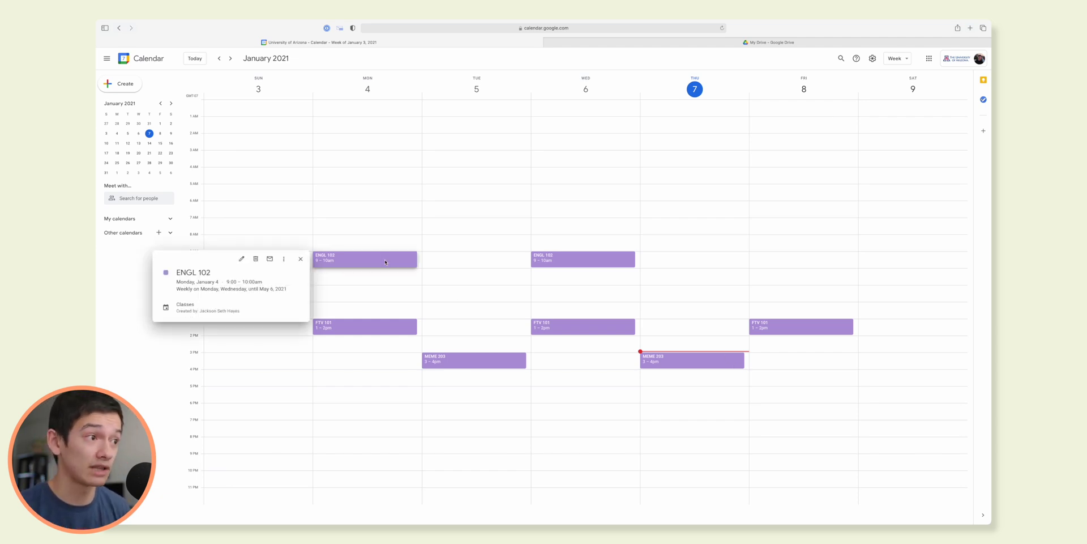
click(386, 262)
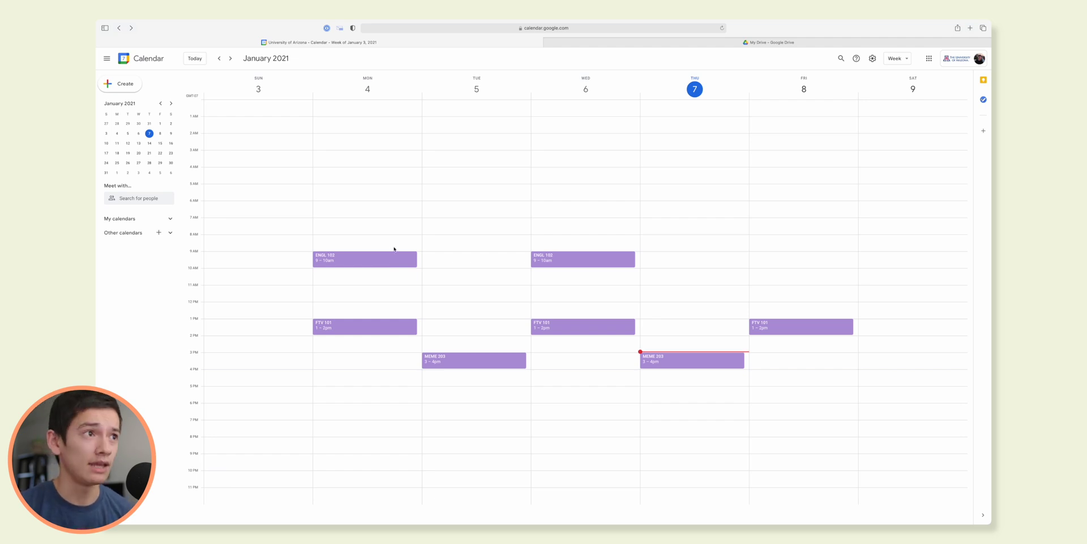
Step: Switch to My Drive in Google Drive and look through the class folders
key(ctrl+Tab)
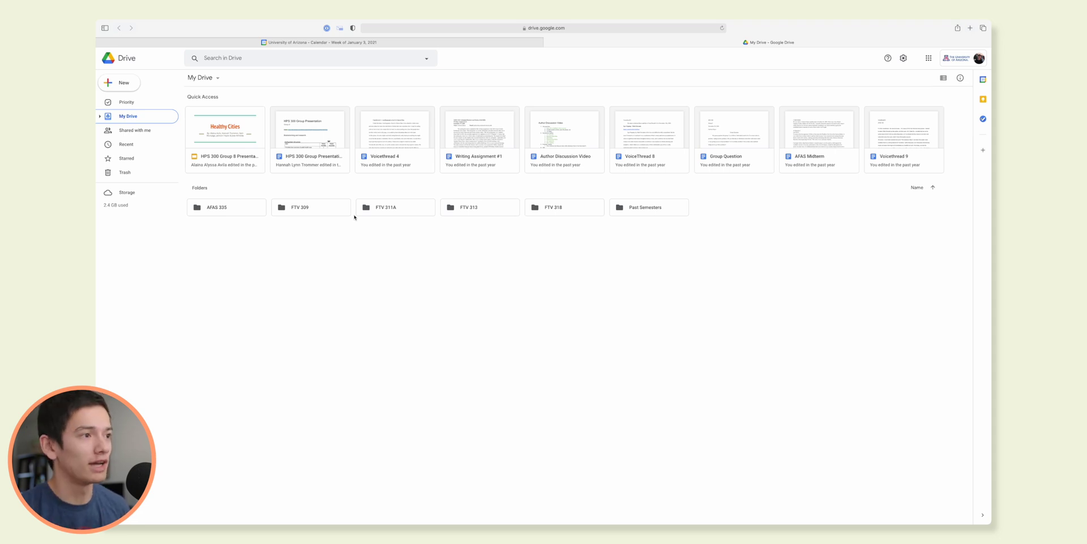
key(Tab)
key(Right)
key(Right)
key(Right)
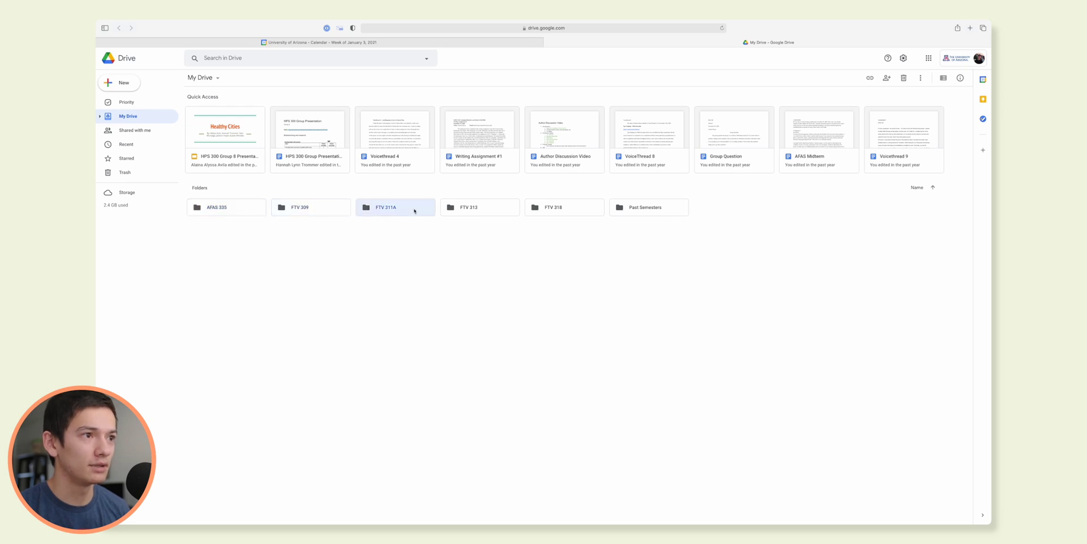
key(Right)
click(579, 284)
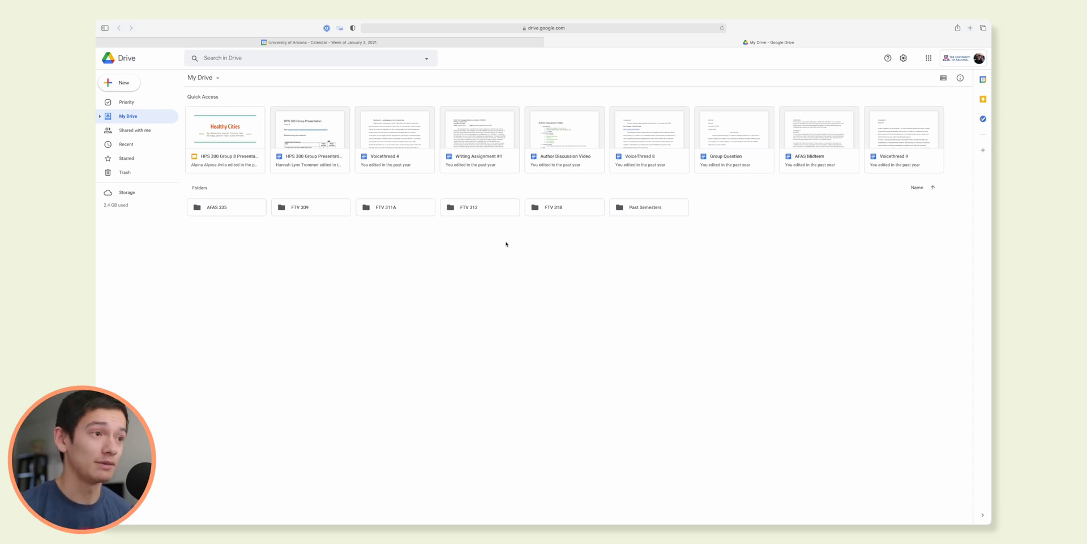
Step: Highlight the four FTV class folders one after another, ending with none selected
click(316, 212)
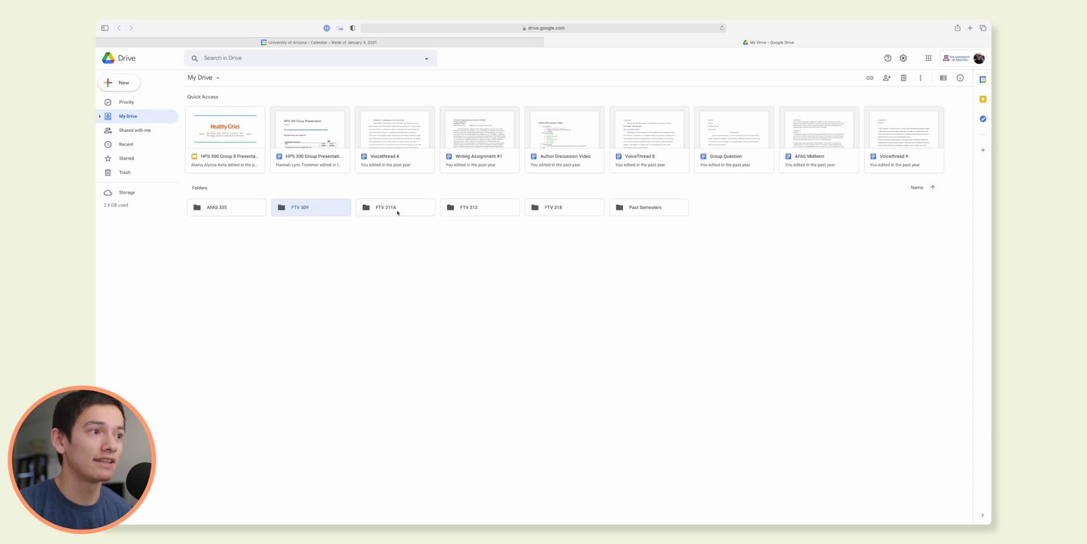
click(398, 209)
click(487, 207)
click(554, 208)
click(641, 268)
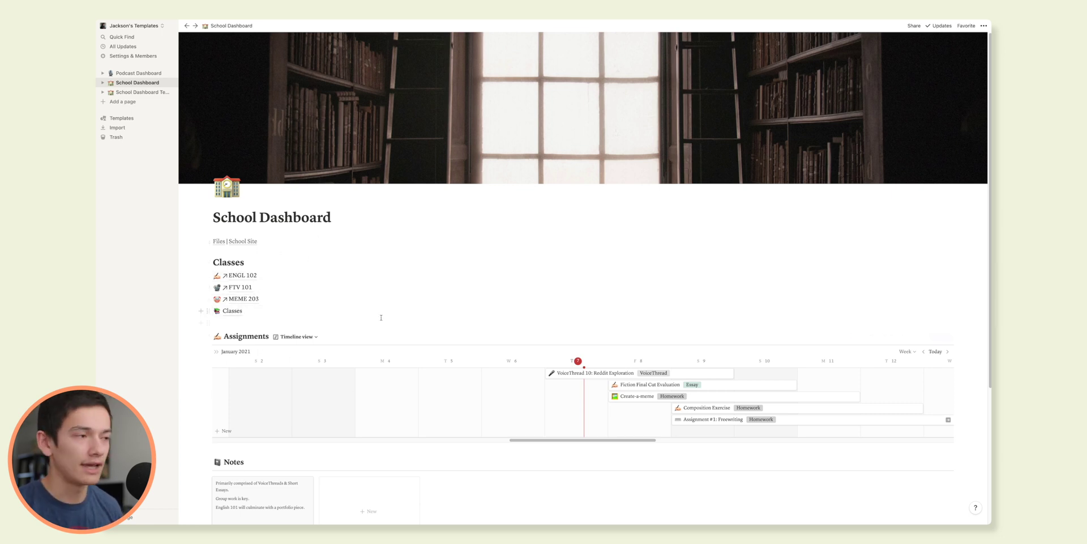
Step: Open the ENGL 102 class page from the School Dashboard in Notion and review its Instructor, Final Grade options and contact info
click(299, 280)
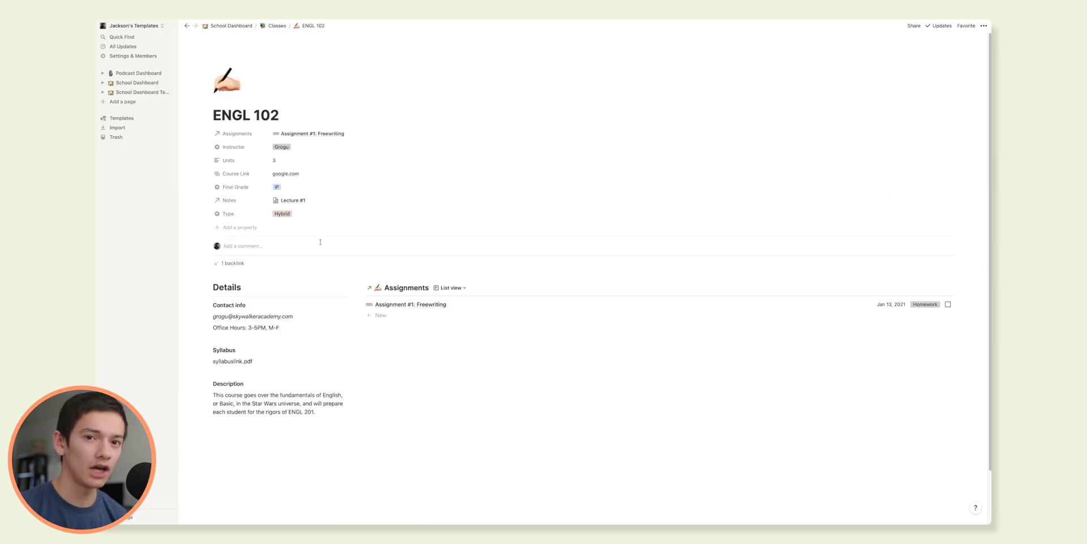
click(286, 151)
click(243, 147)
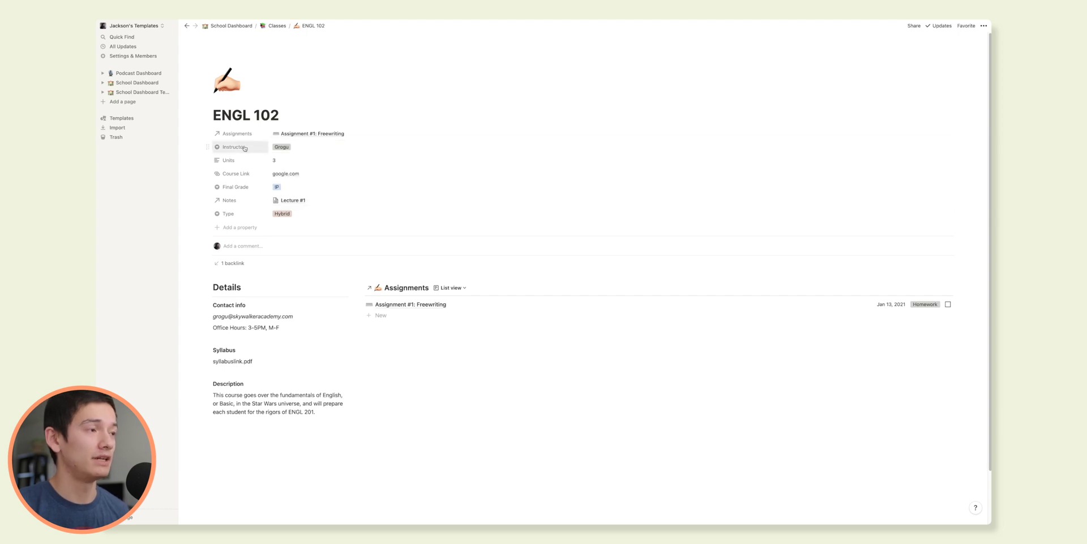
click(301, 186)
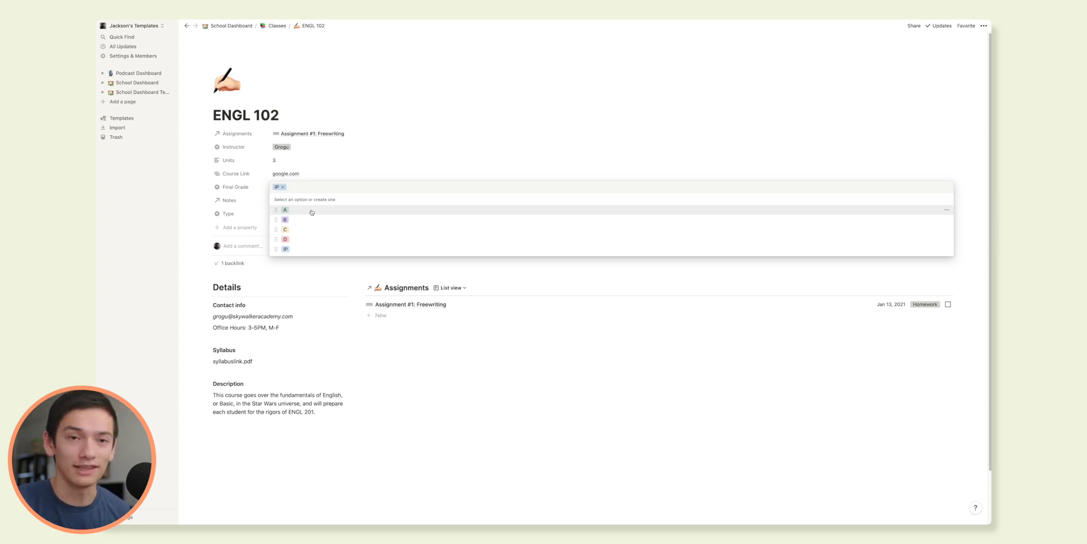
key(Escape)
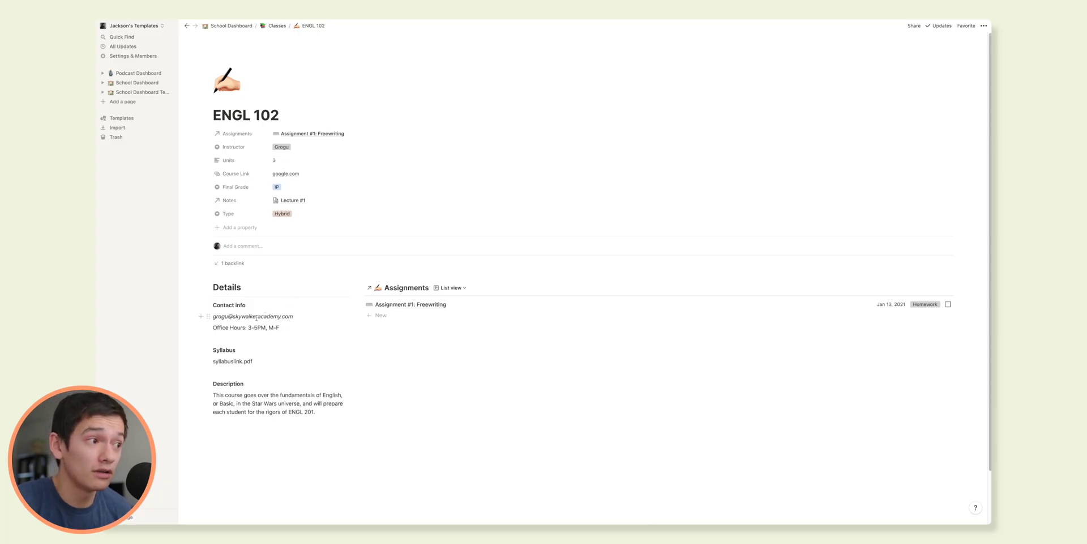
double_click(255, 318)
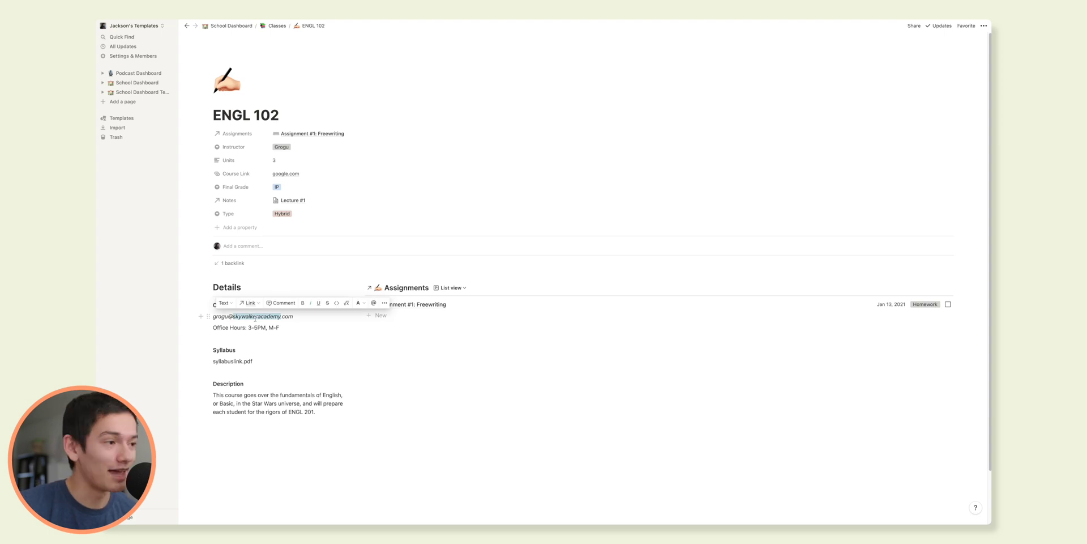
click(275, 336)
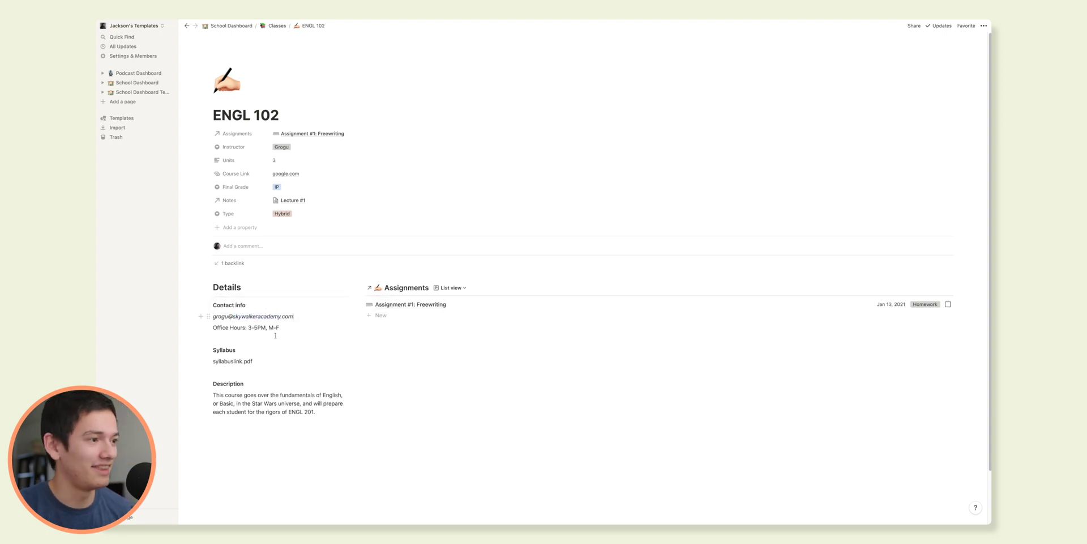
Step: Attach the copied link to the syllabuslink.pdf text under the Syllabus heading
drag(253, 361, 208, 361)
right_click(220, 360)
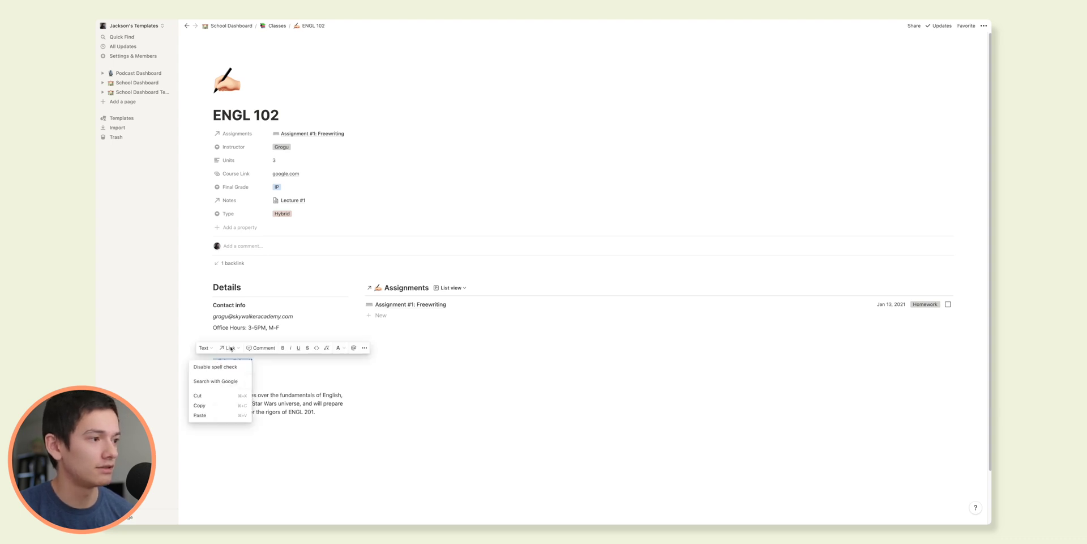
click(231, 348)
click(232, 349)
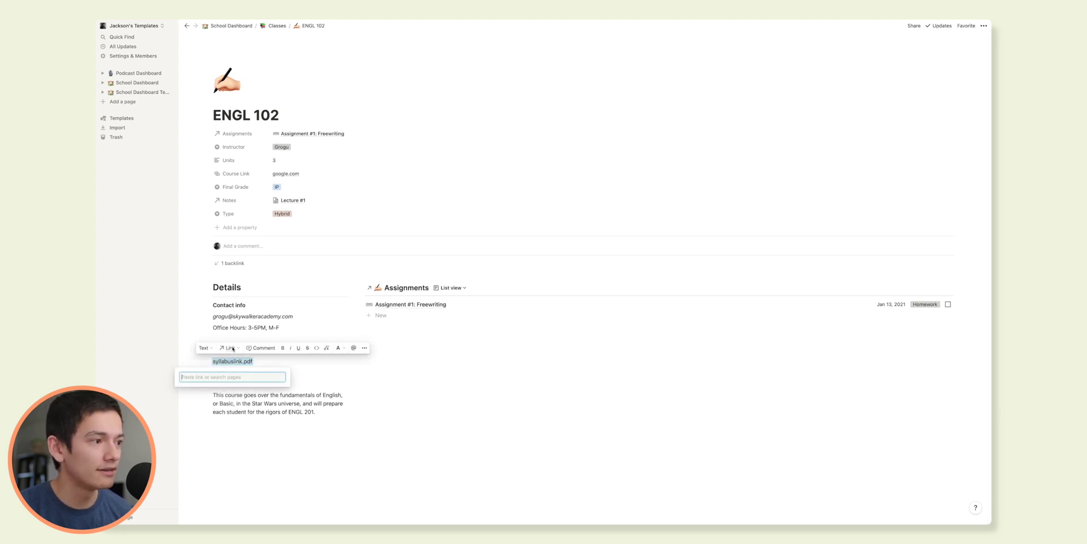
key(ctrl+v)
key(Return)
click(303, 368)
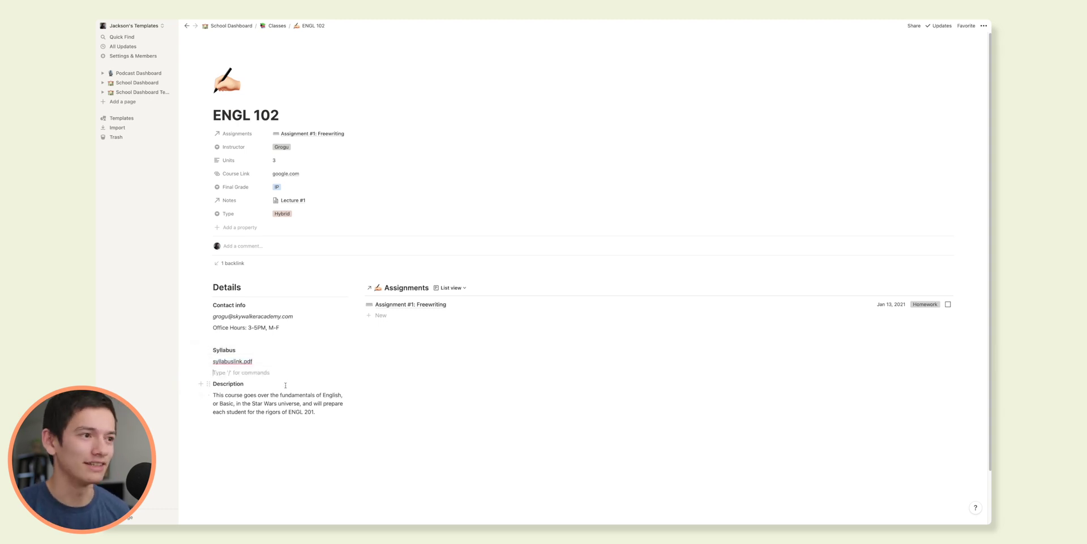
click(391, 358)
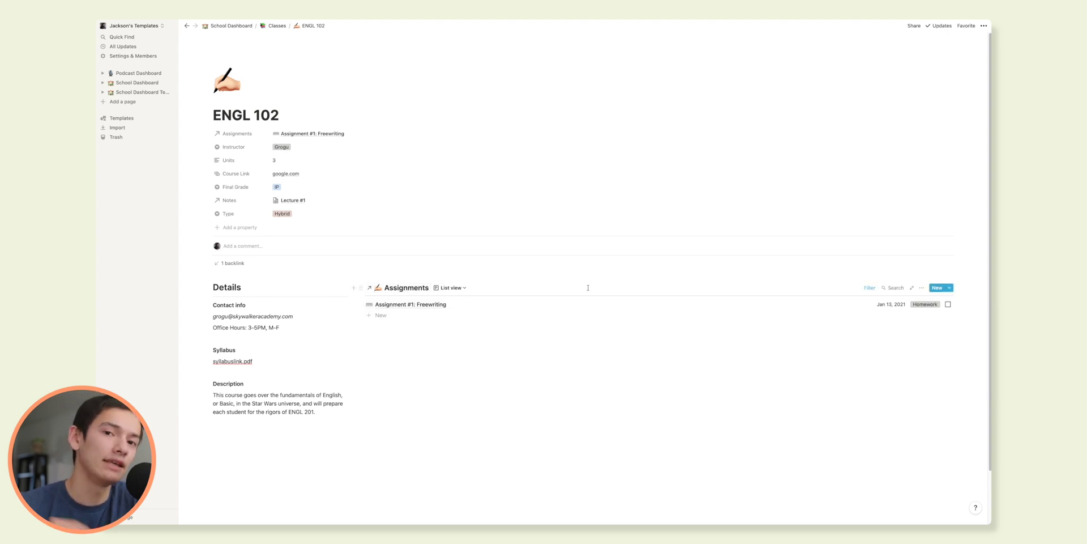
Step: Add a second filter rule to the Assignments list so that it shows only entries with Submitted unchecked
click(870, 288)
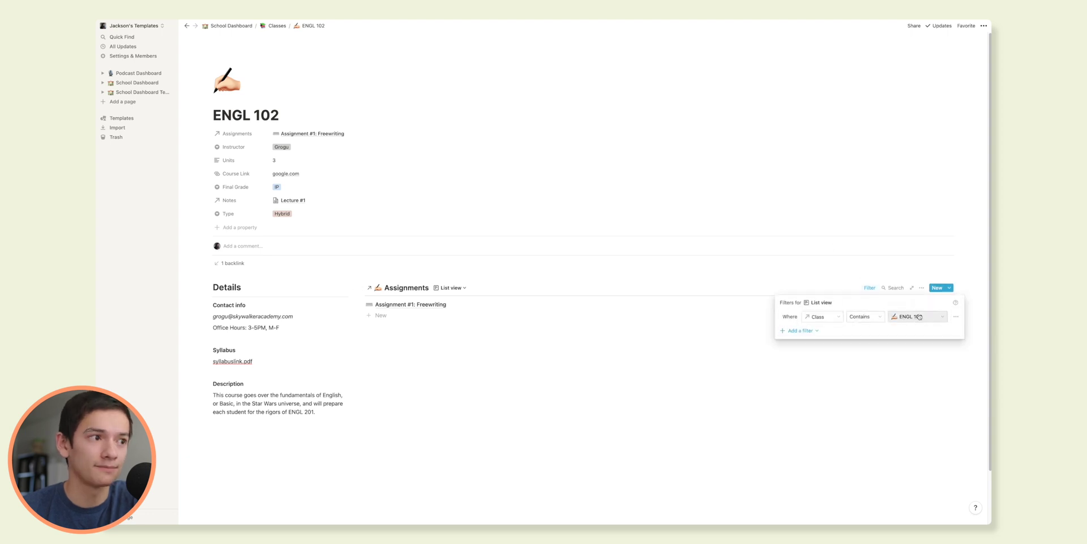
click(808, 334)
click(807, 353)
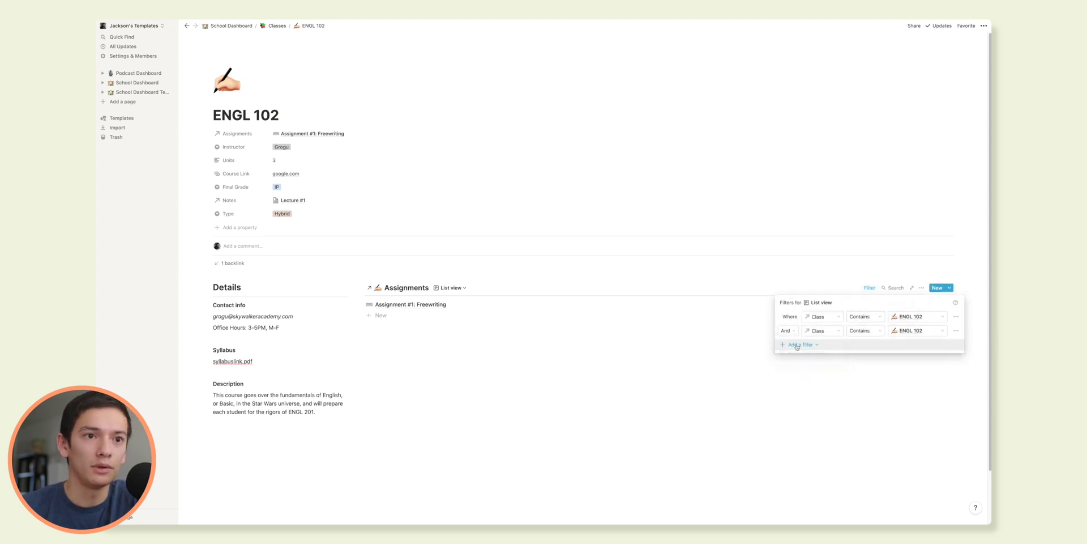
click(821, 331)
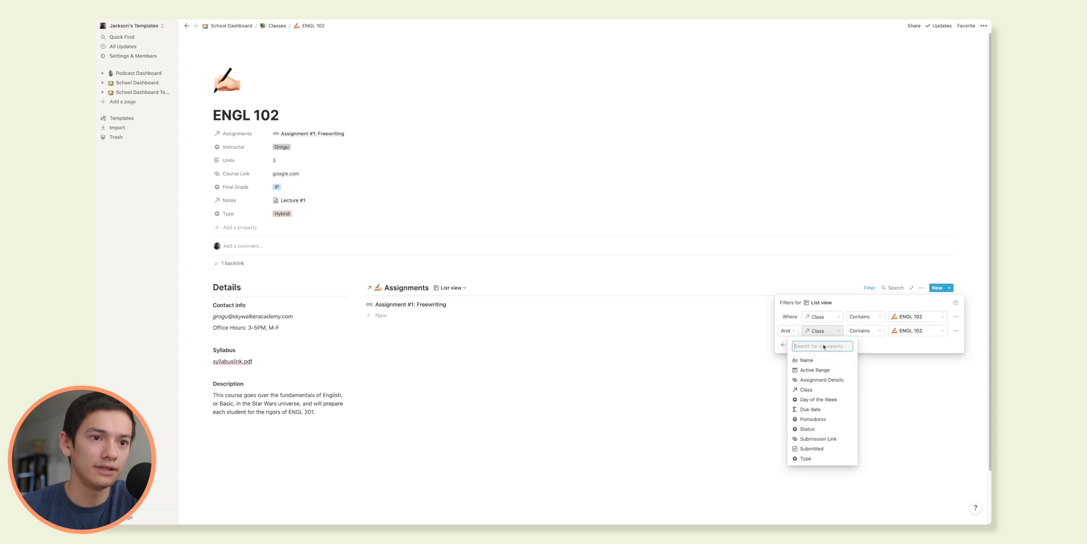
click(813, 449)
click(896, 330)
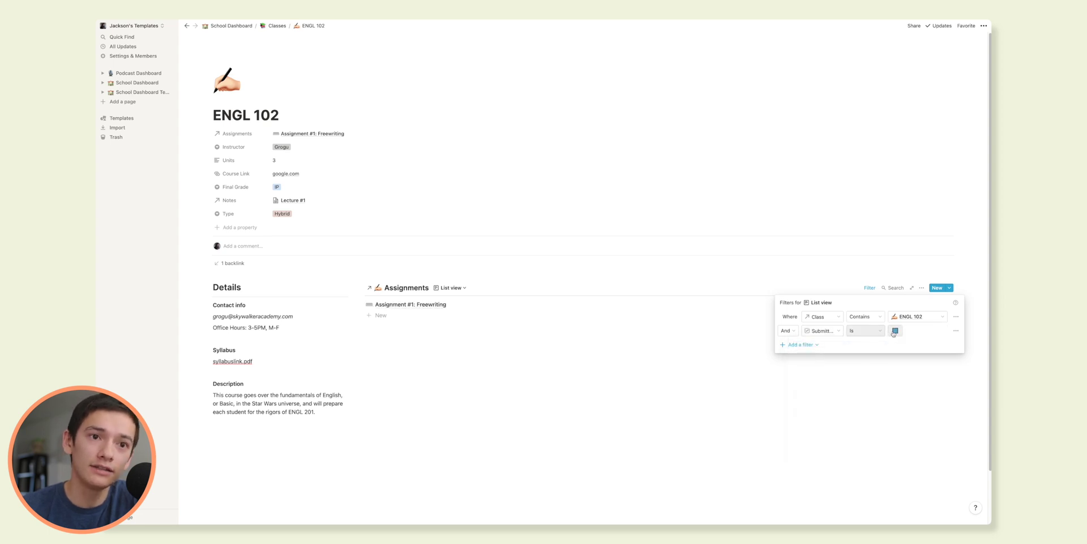
click(860, 415)
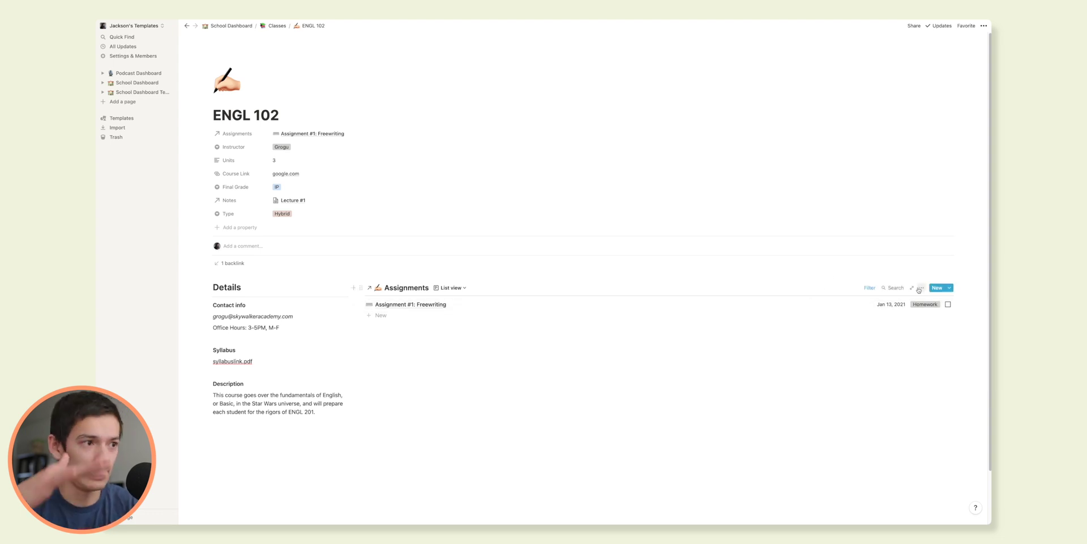
Step: Add a sort to the Assignments list by Due date in ascending order
click(921, 287)
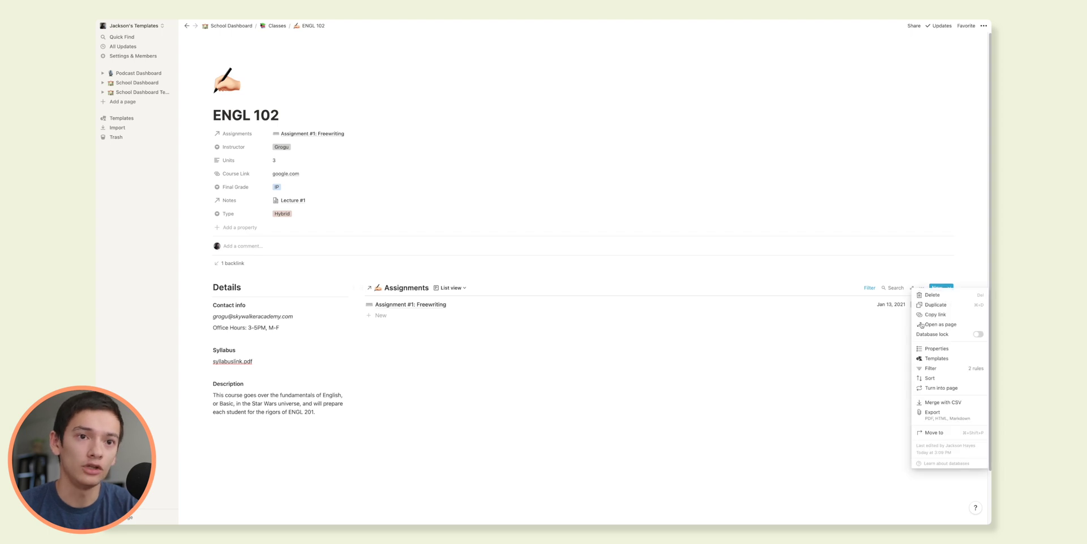
click(928, 378)
click(836, 358)
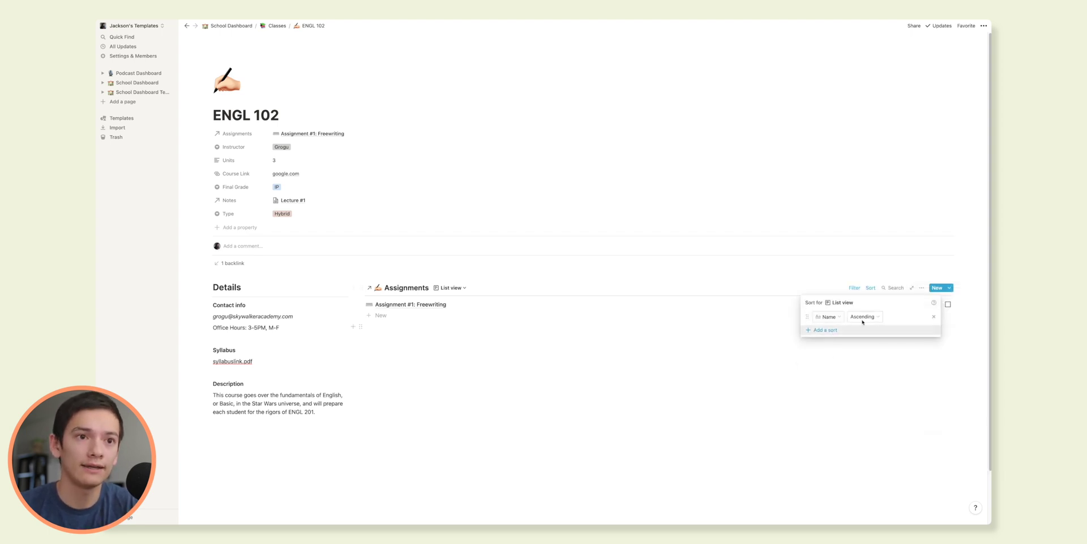
click(829, 317)
click(825, 401)
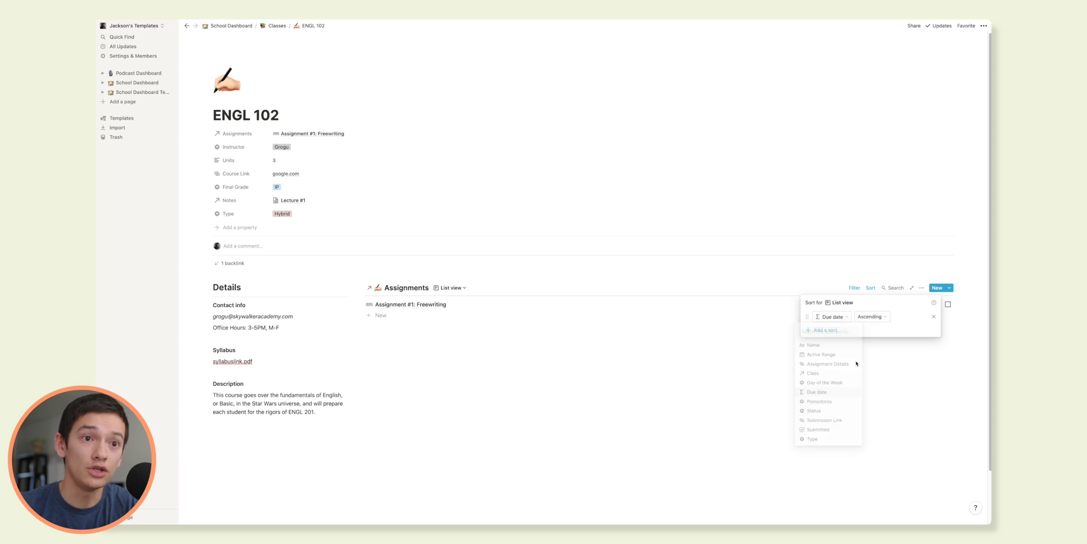
click(846, 375)
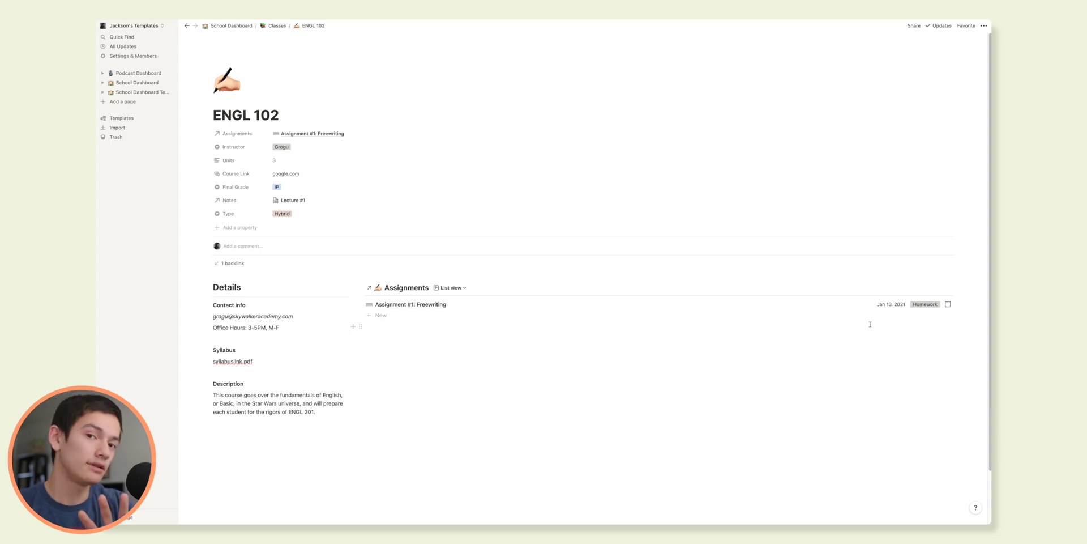
Step: Return to the School Dashboard, insert a page link to ENGL 102, and move it to the start of the Classes list
key(super+bracketleft)
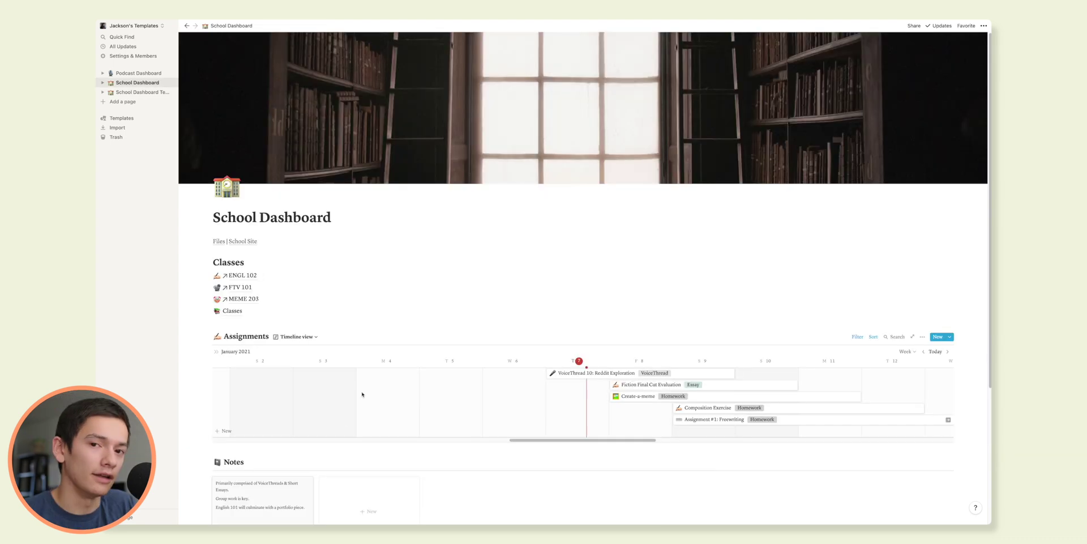
click(233, 323)
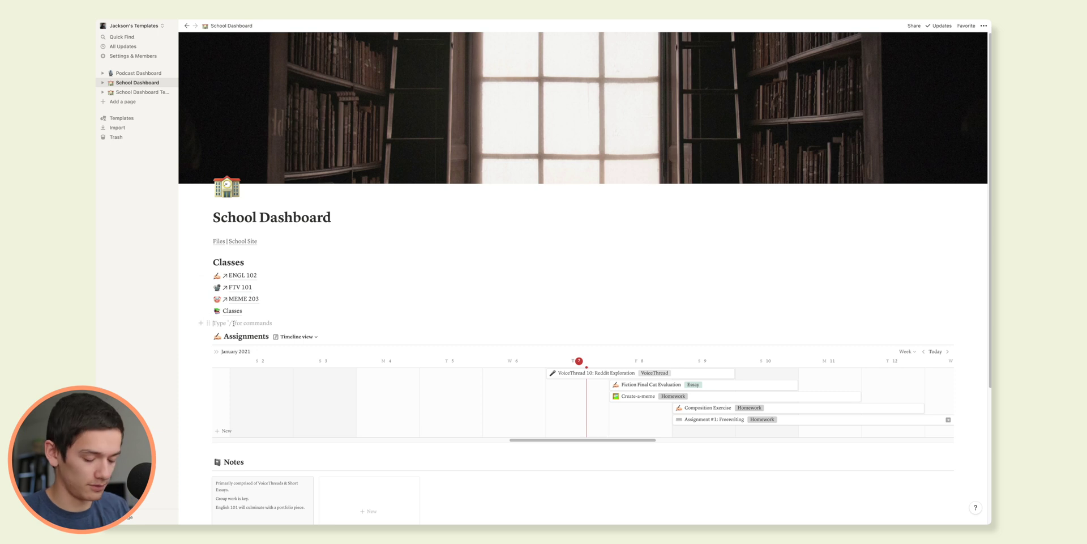
key(Return)
key(Up)
text(/link)
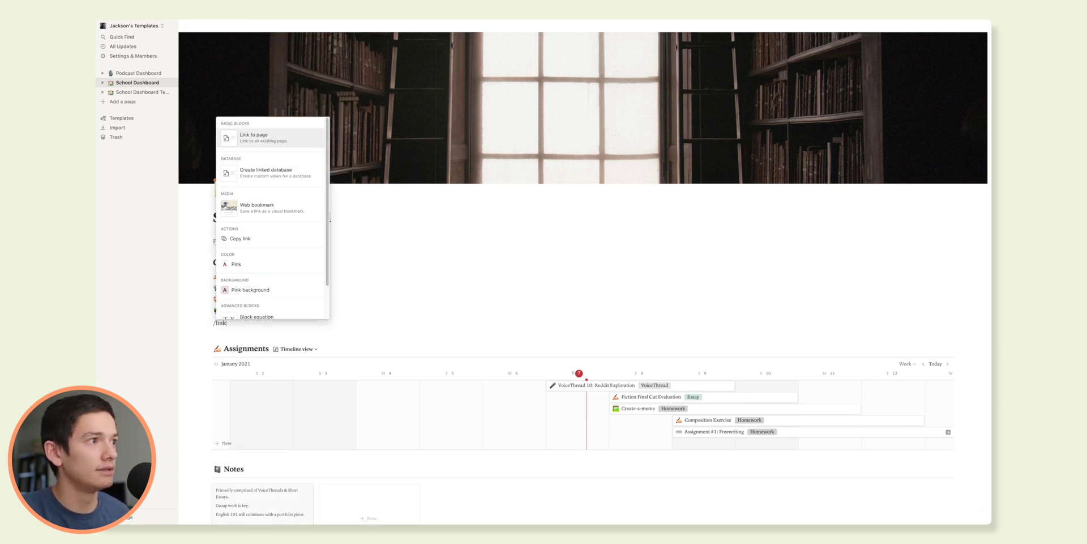
key(Return)
text(ENGL)
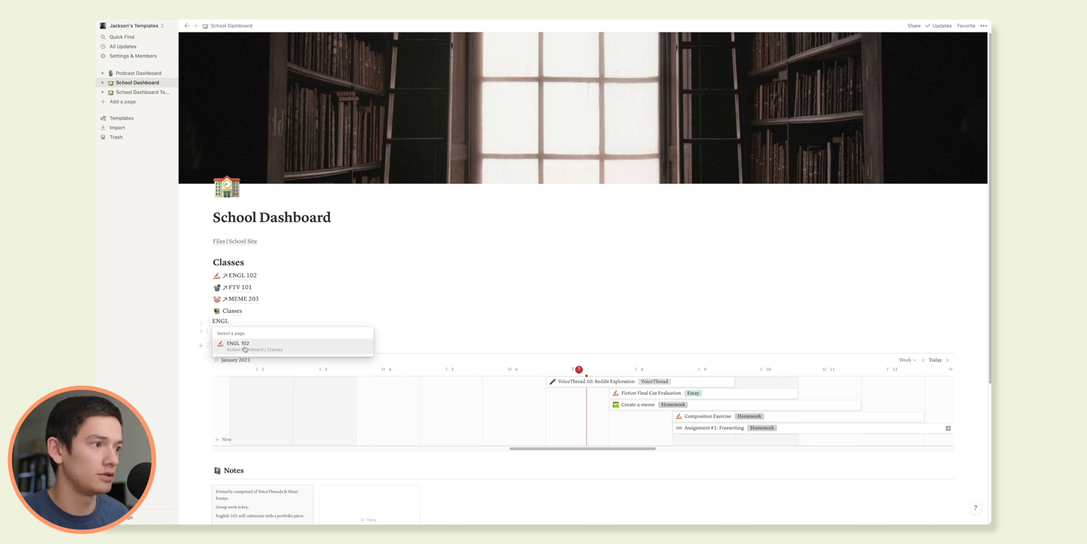
key(Return)
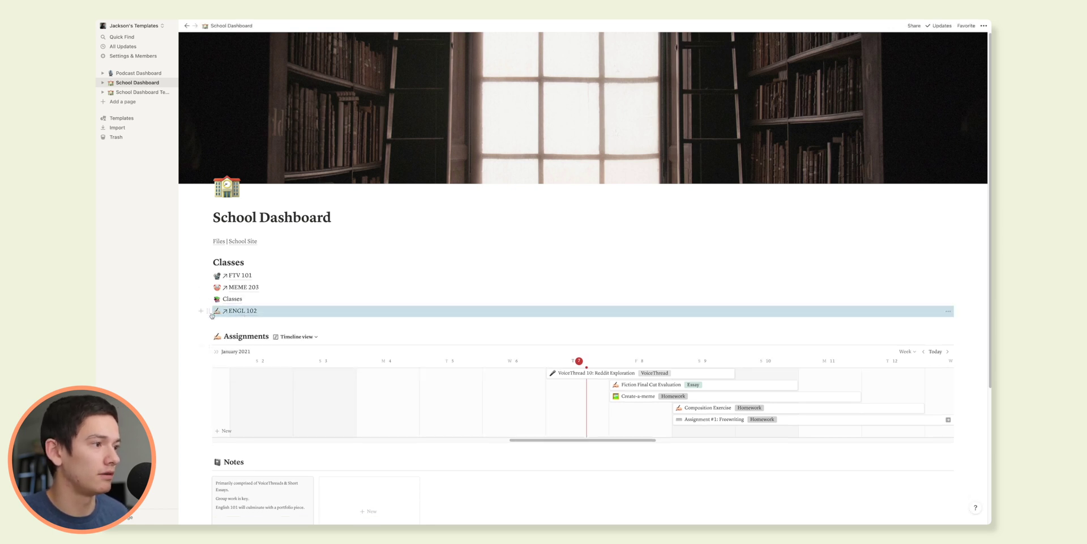
drag(208, 310, 208, 274)
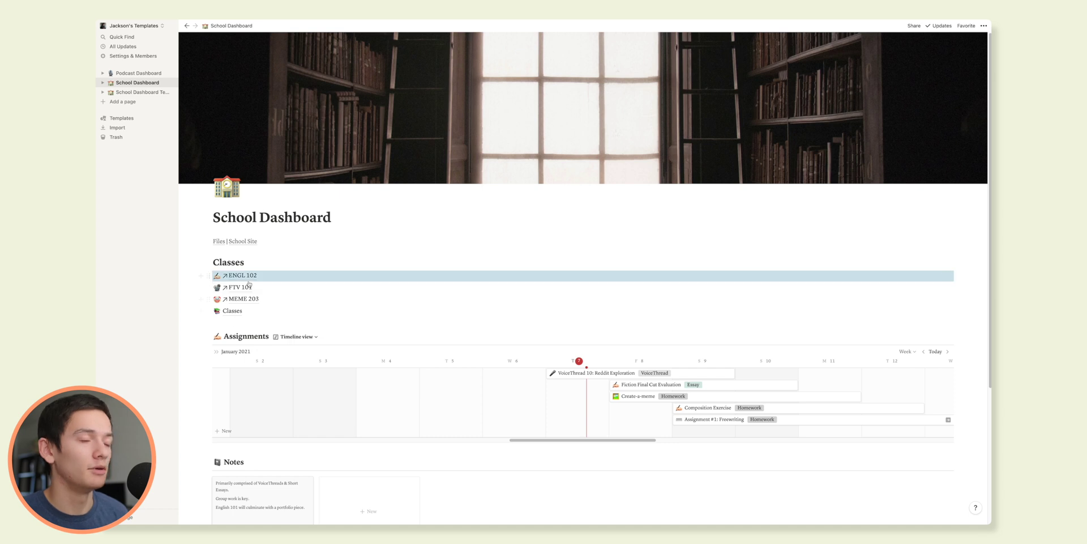
Step: Open the Classes database and create an entry based on the Class template, shown as a full page
click(232, 311)
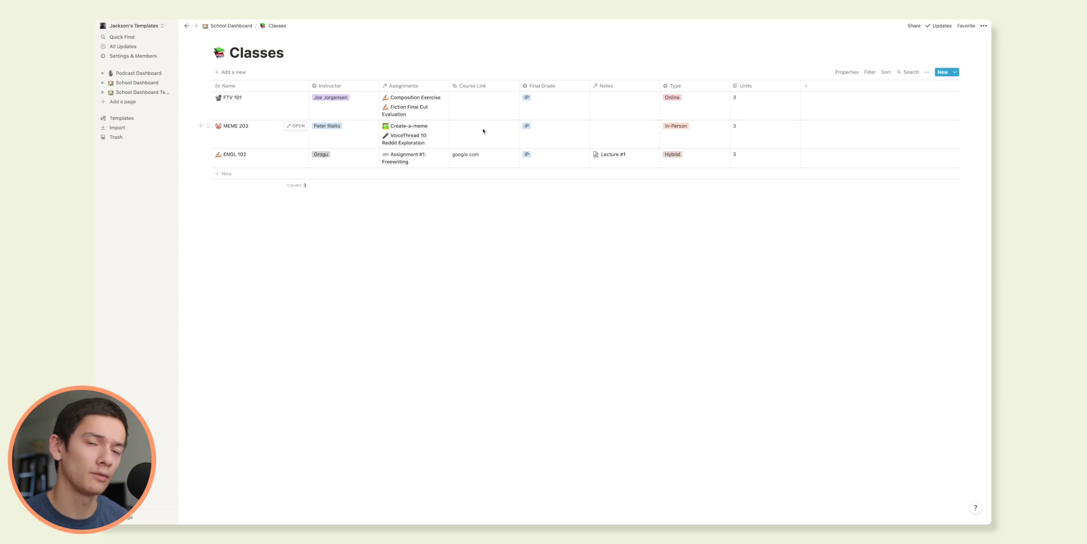
click(955, 73)
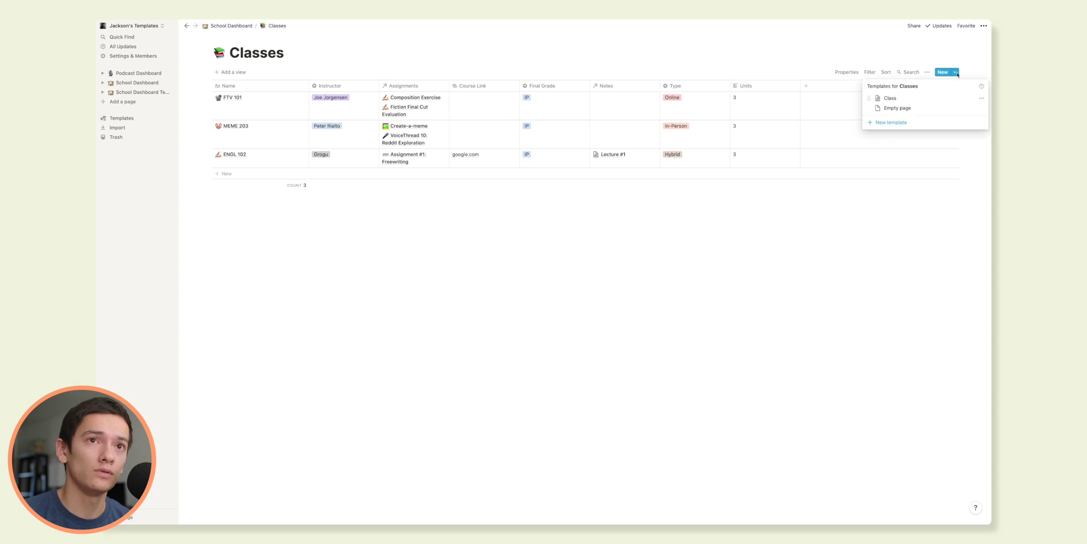
click(915, 100)
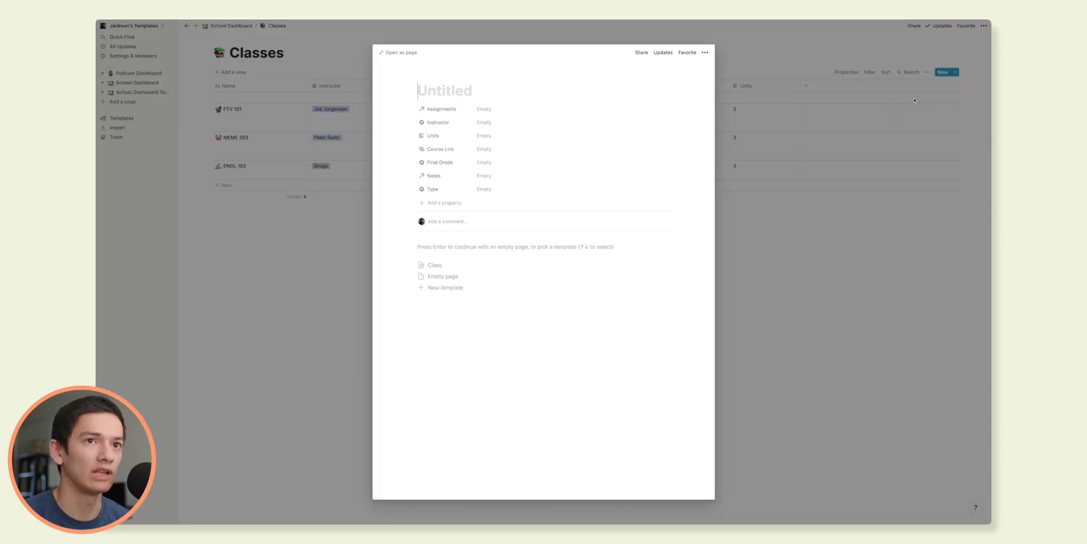
click(406, 52)
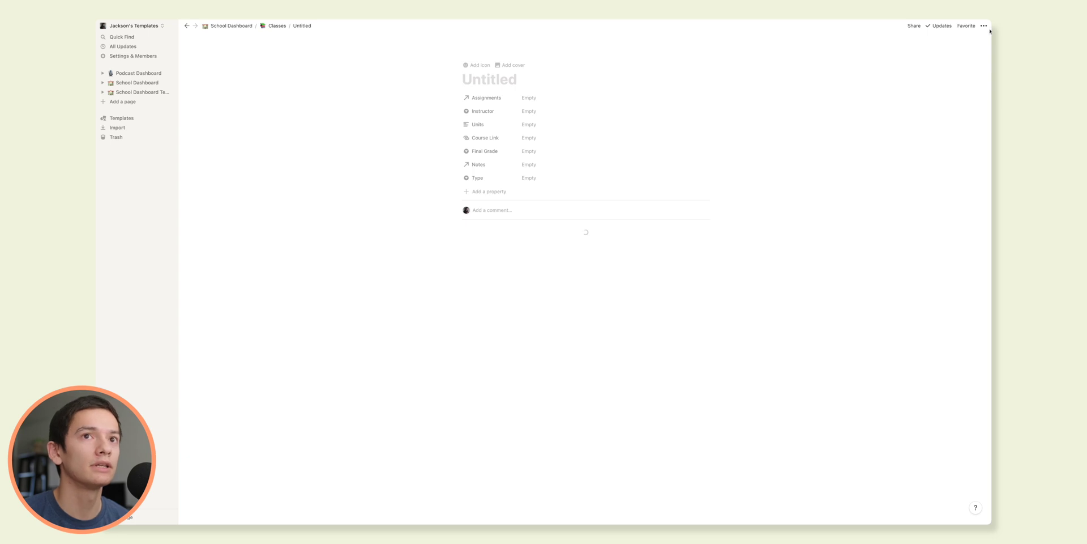
Step: Set the new class page to full width and narrow the Details column so that Assignments gets more room
click(984, 25)
click(934, 85)
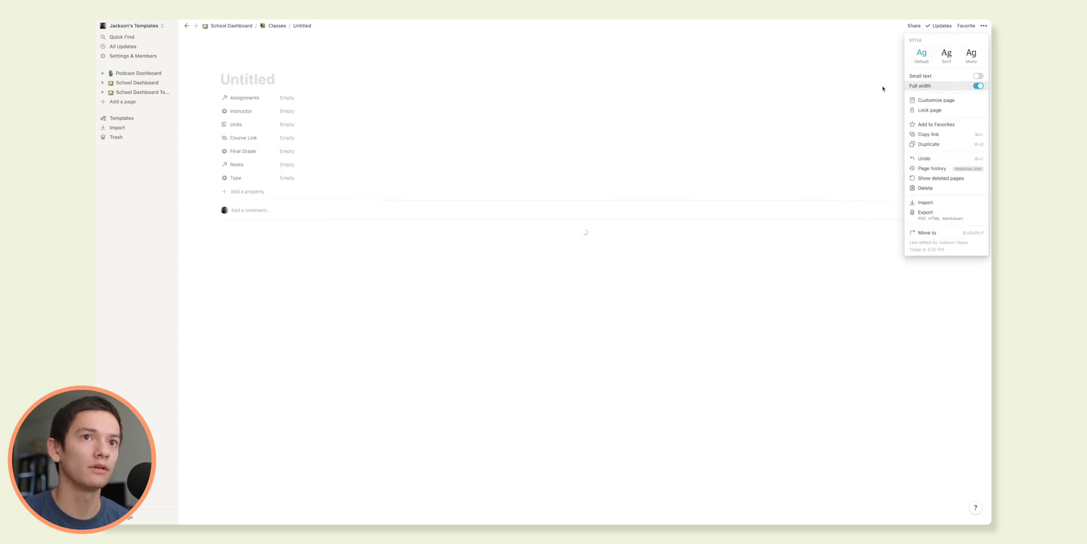
click(961, 328)
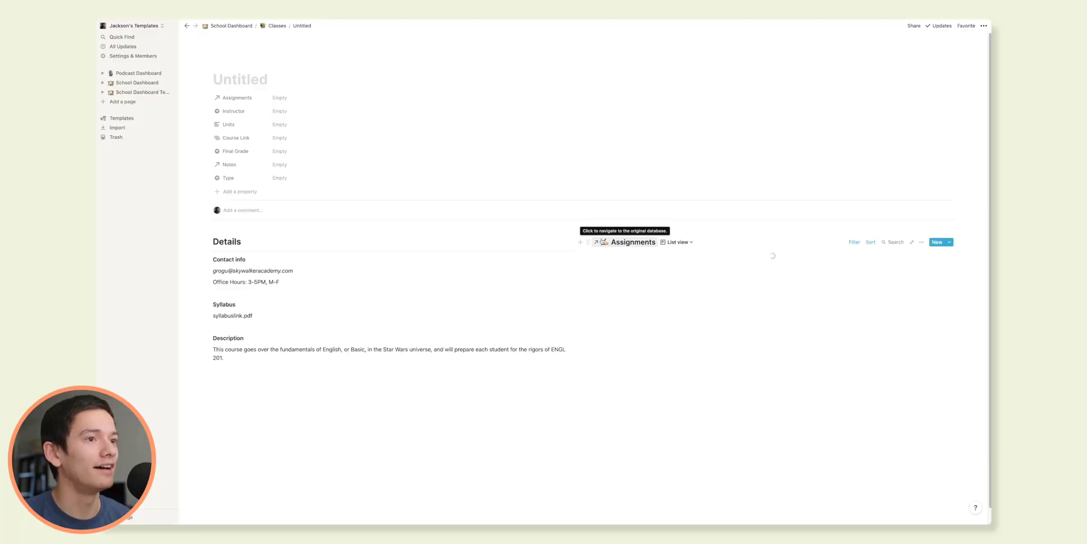
drag(578, 235, 404, 255)
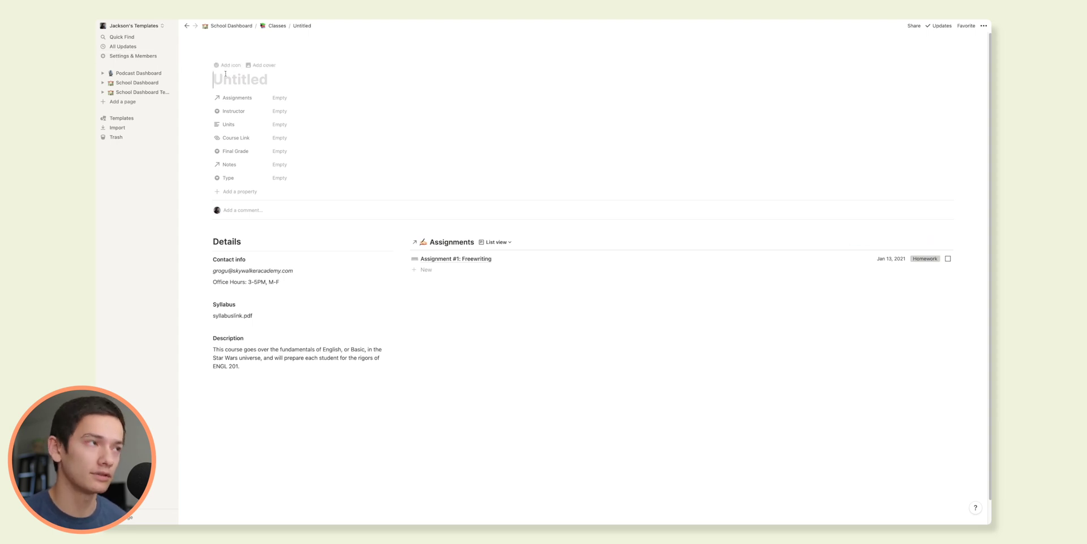
Step: Title the new class page ENGL 202
text(ENGL 202)
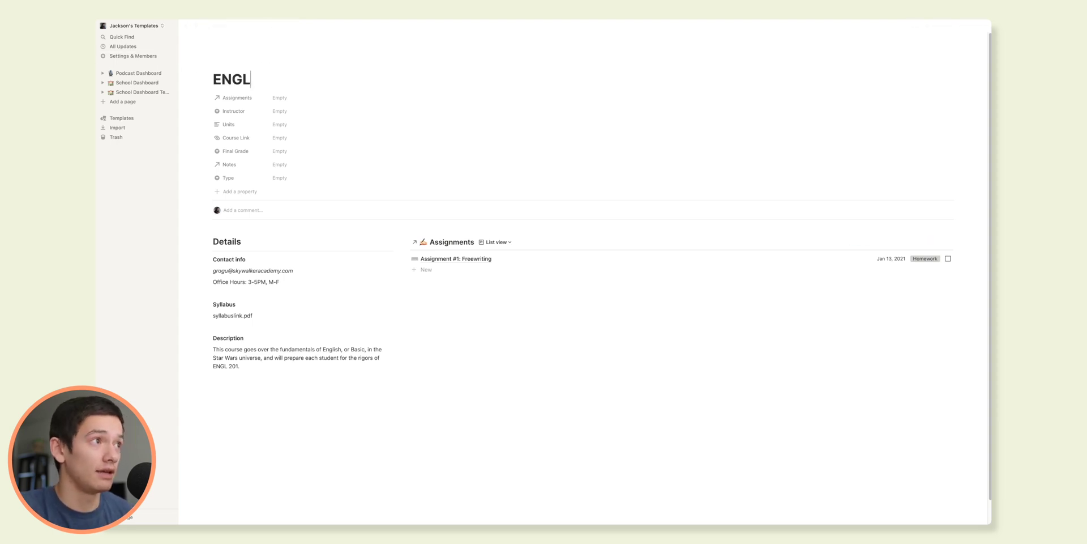
click(302, 98)
key(Escape)
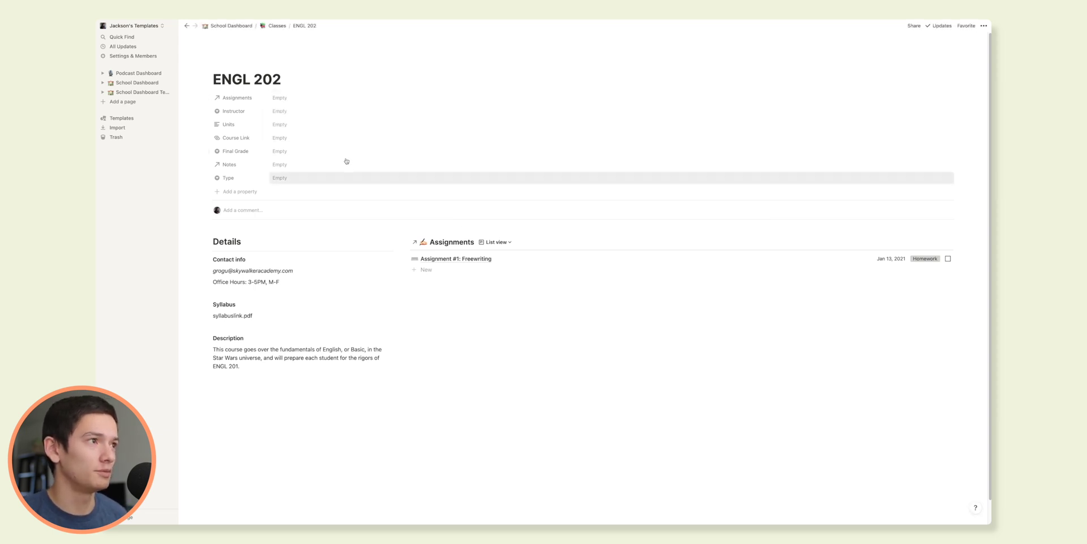
Step: Fill in the ENGL 202 properties: the last listed instructor, 3 units, Final Grade IP and Type Online
click(290, 112)
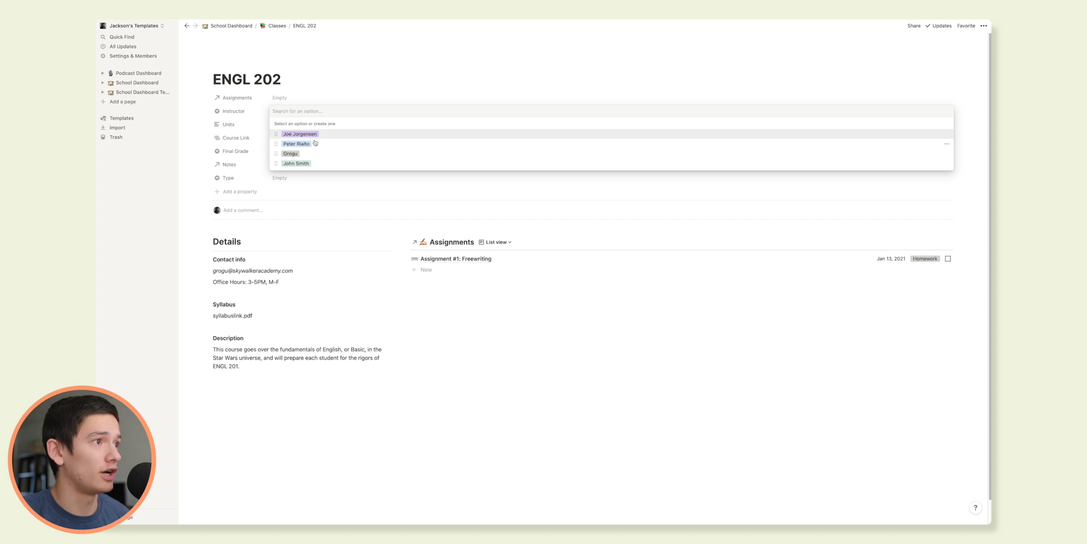
click(296, 163)
click(285, 125)
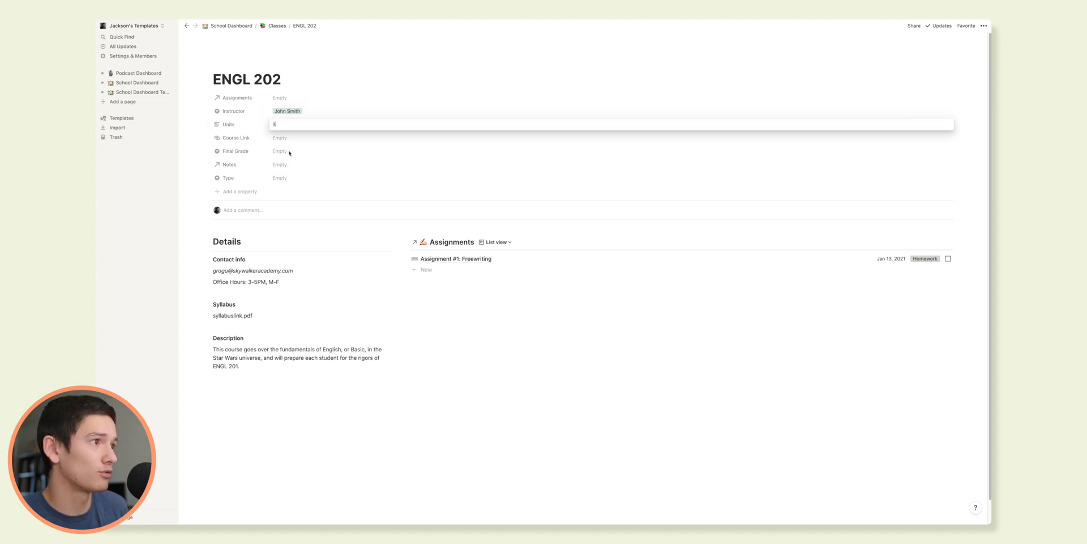
key(Return)
click(282, 151)
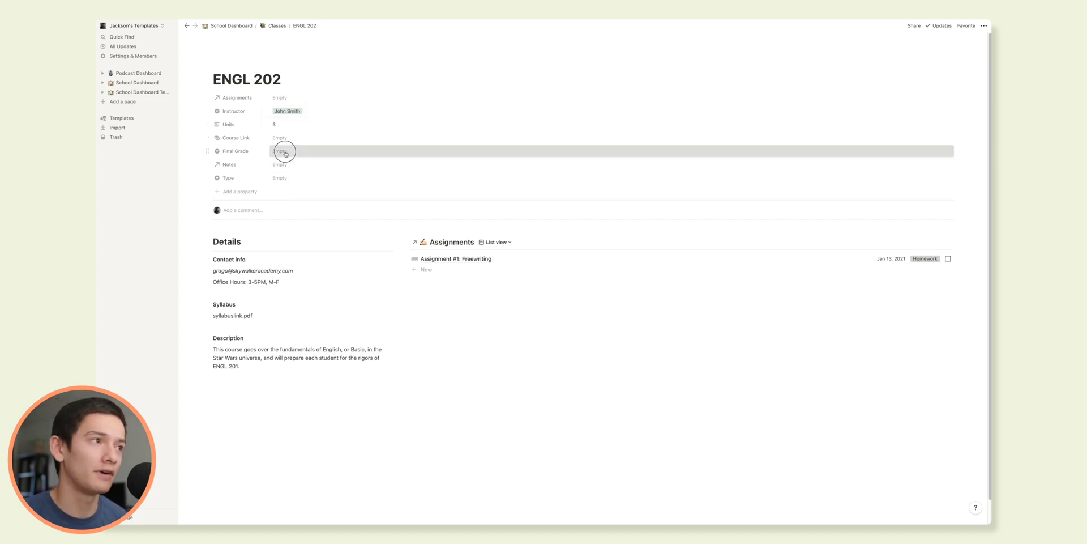
click(297, 214)
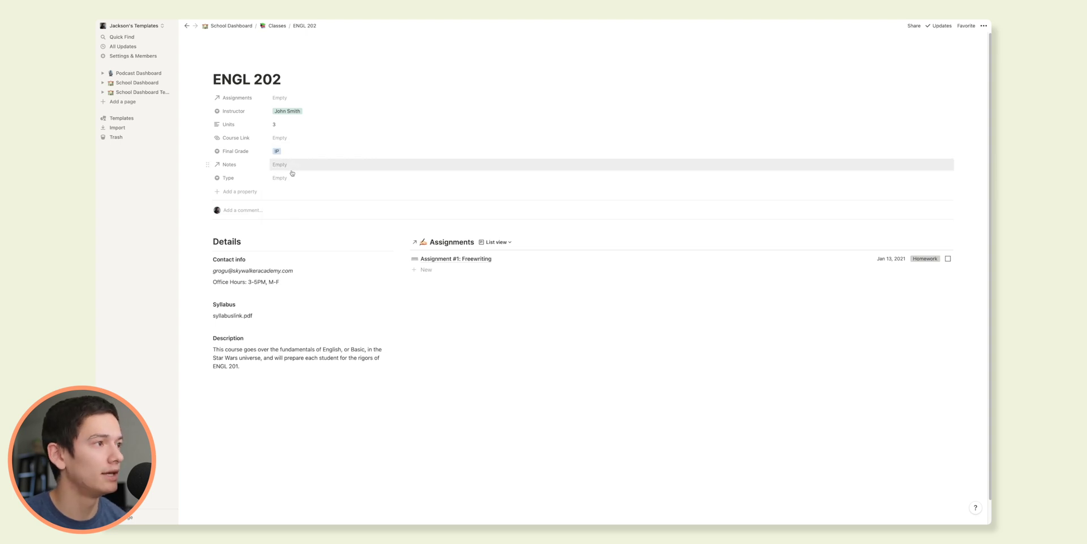
click(293, 178)
click(295, 200)
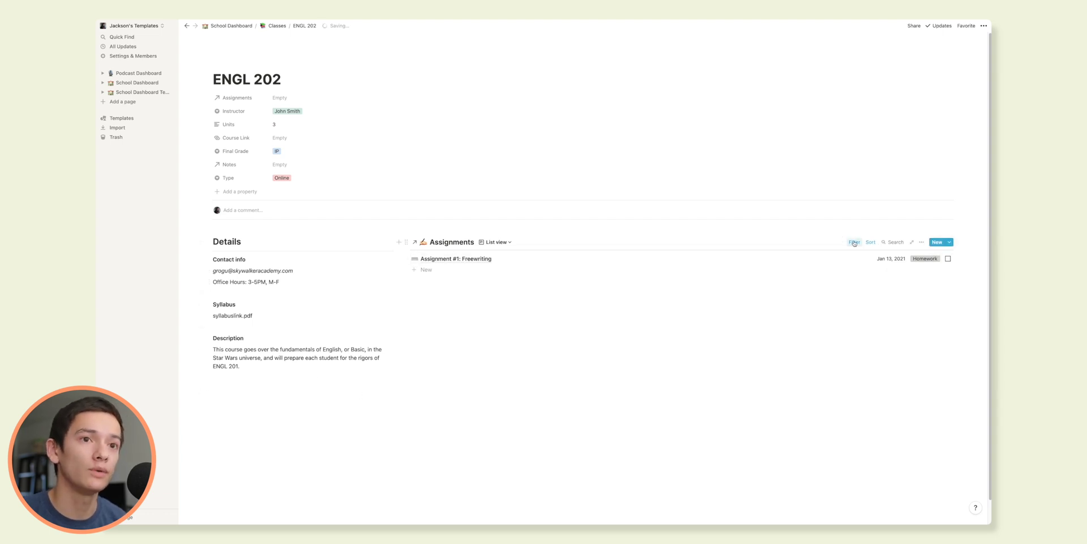
Step: Change the Class filter of the page's Assignments list so that it contains ENGL 202
click(855, 242)
click(877, 271)
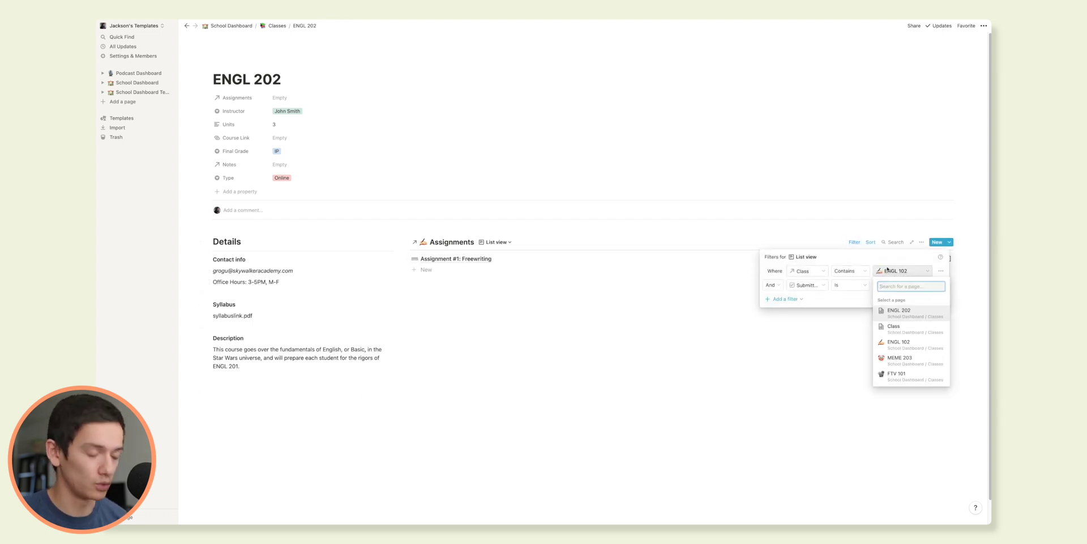
text(ENGL)
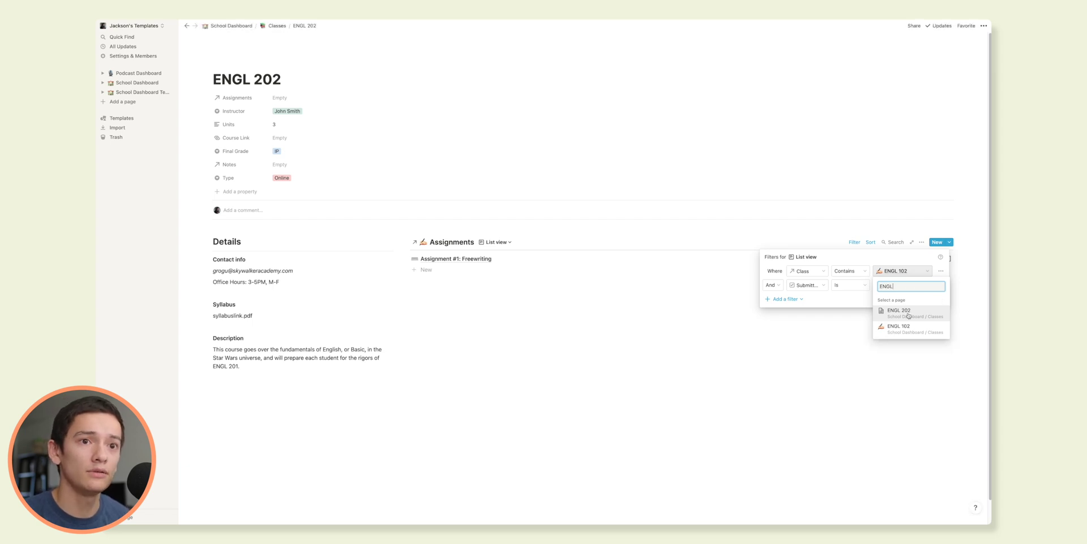
click(930, 315)
click(896, 395)
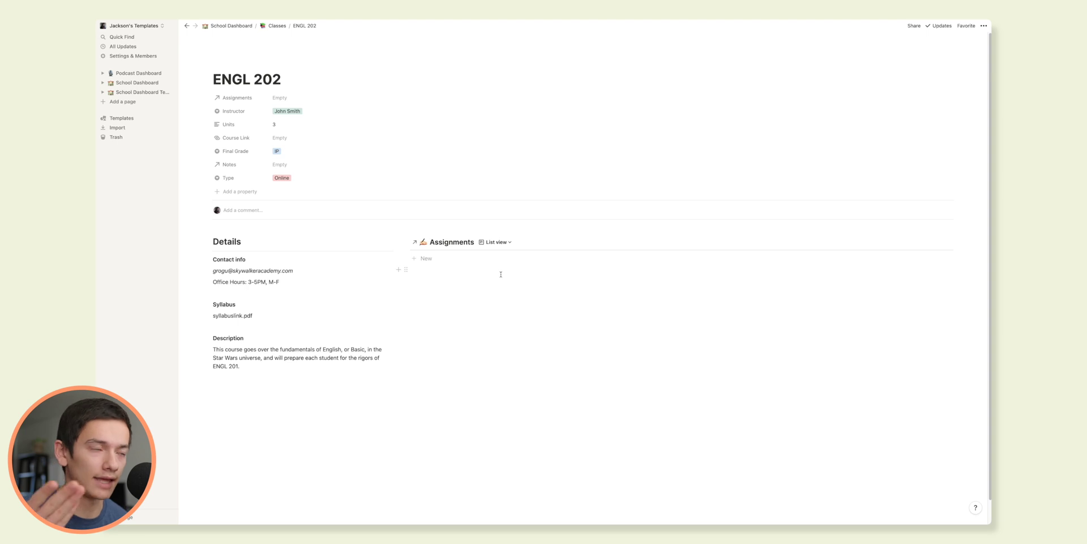
Step: Add a link to ENGL 202 on the School Dashboard directly below ENGL 102 in the Classes list, and open that page
click(241, 30)
click(248, 324)
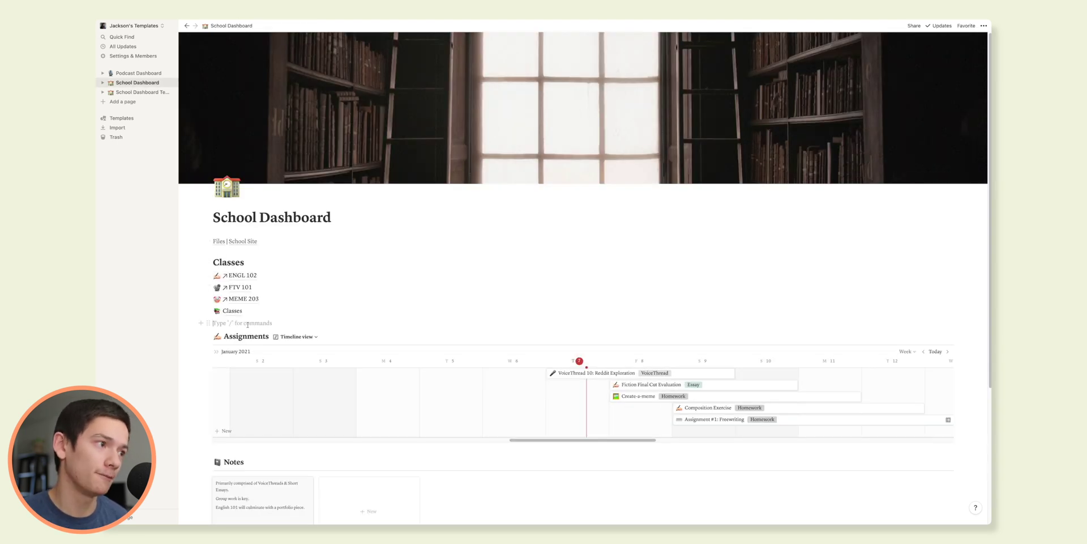
text(/link)
key(Return)
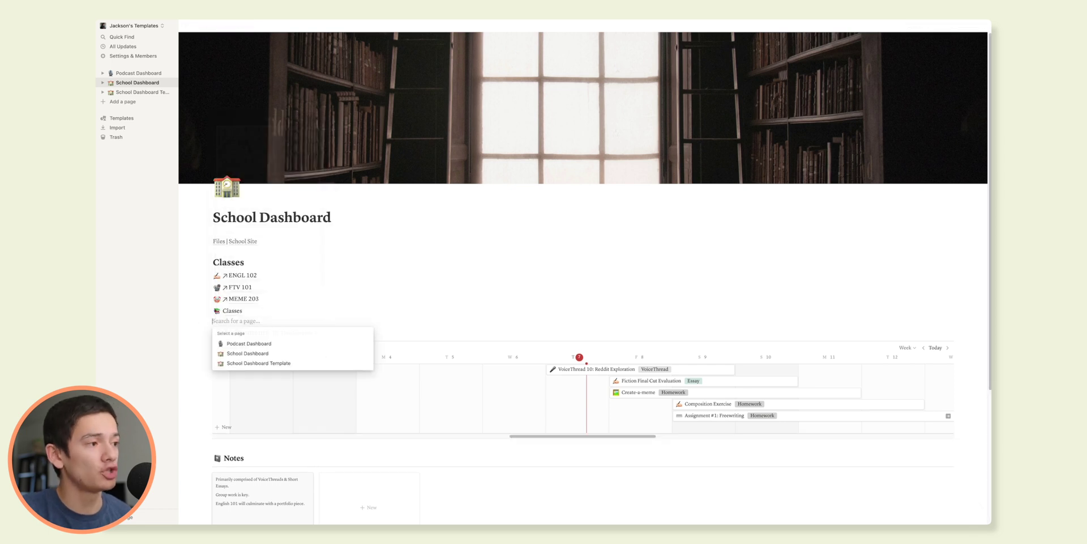
text(EN)
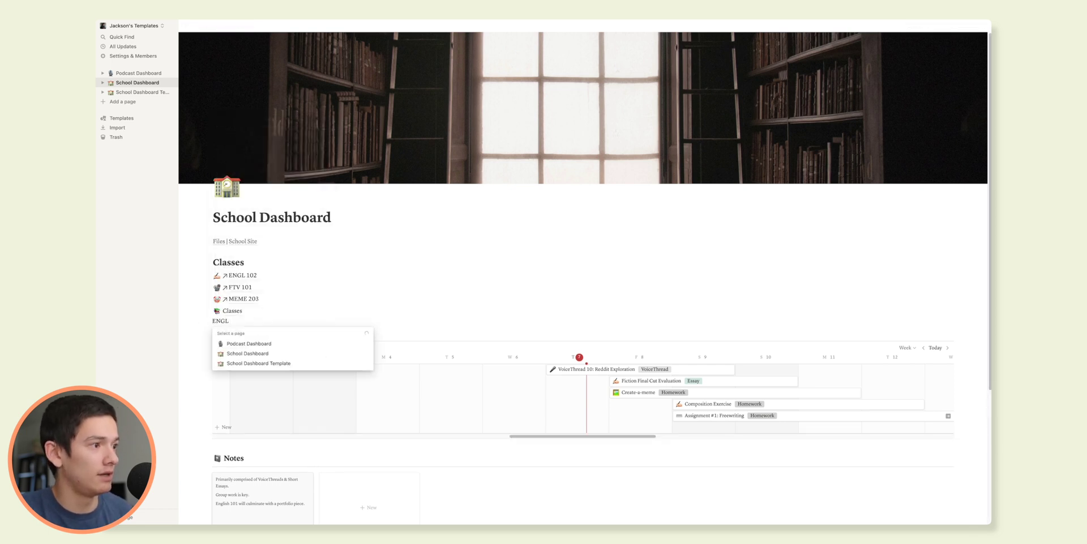
text(GL)
click(238, 343)
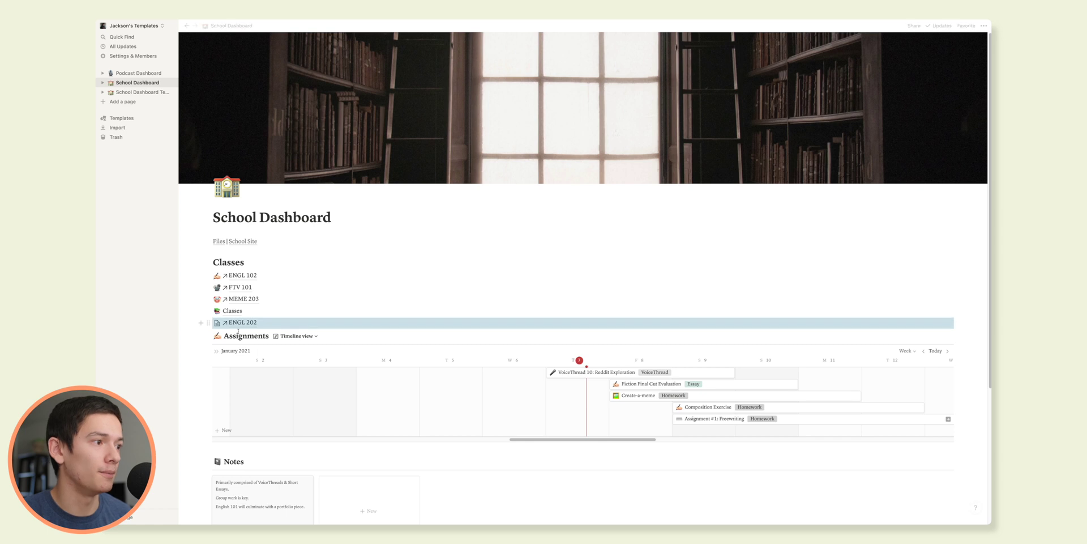
drag(207, 323, 214, 284)
click(237, 288)
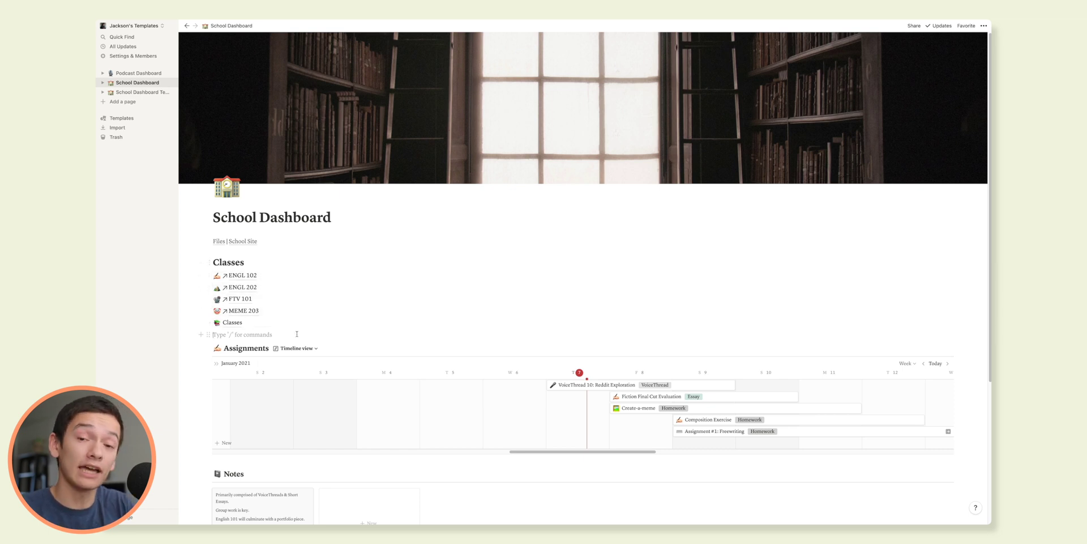
Step: Open the VoiceThread 10: Reddit Exploration assignment from the dashboard timeline and examine its Active Range and Due date properties
scroll(396, 408, right, 3)
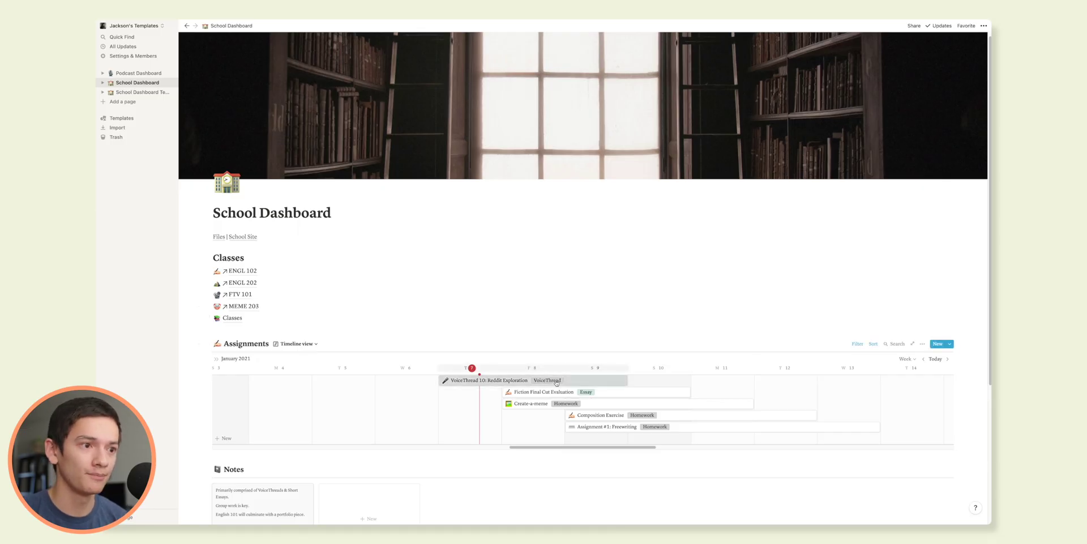
click(510, 380)
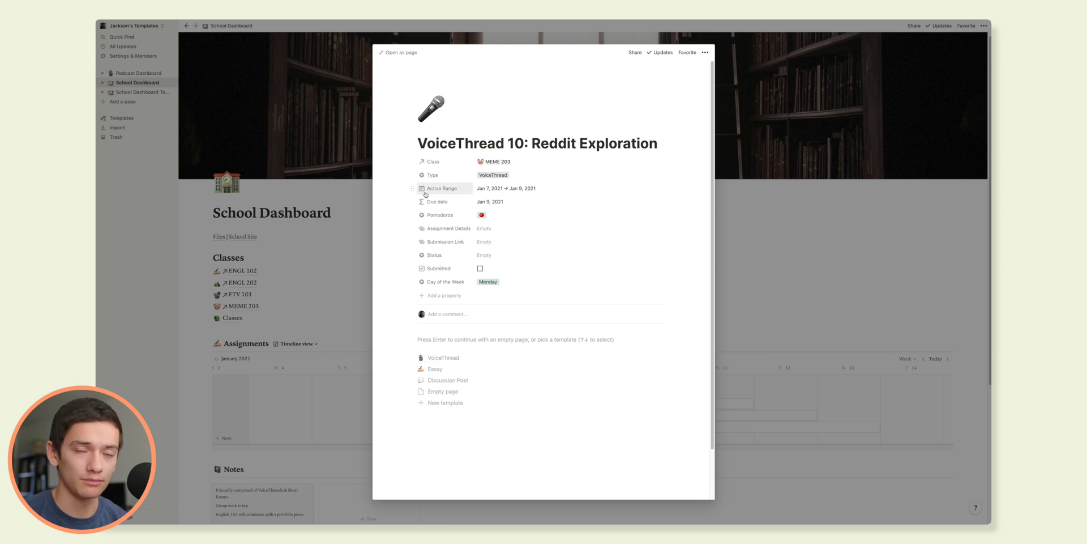
click(493, 189)
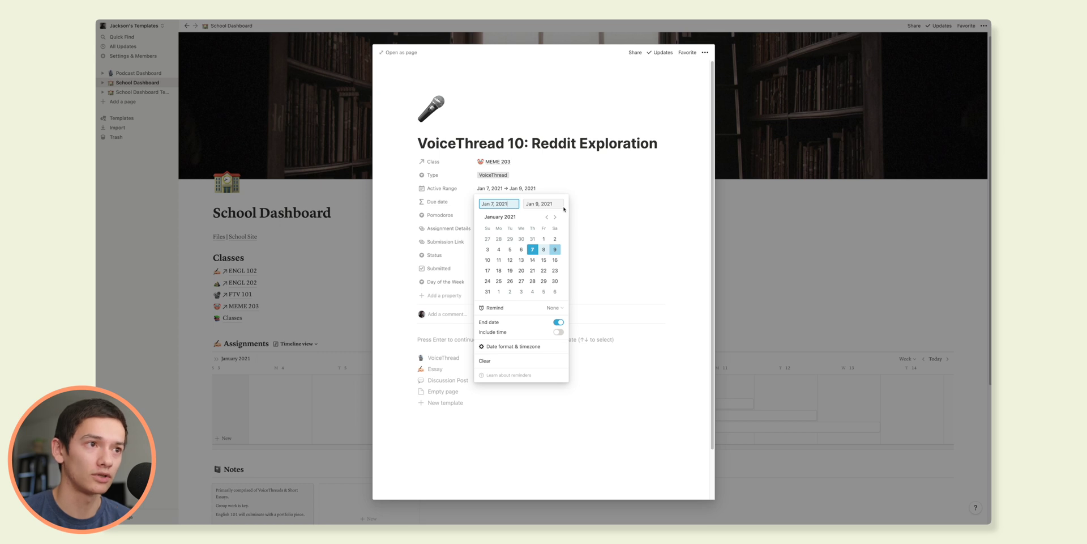
click(635, 248)
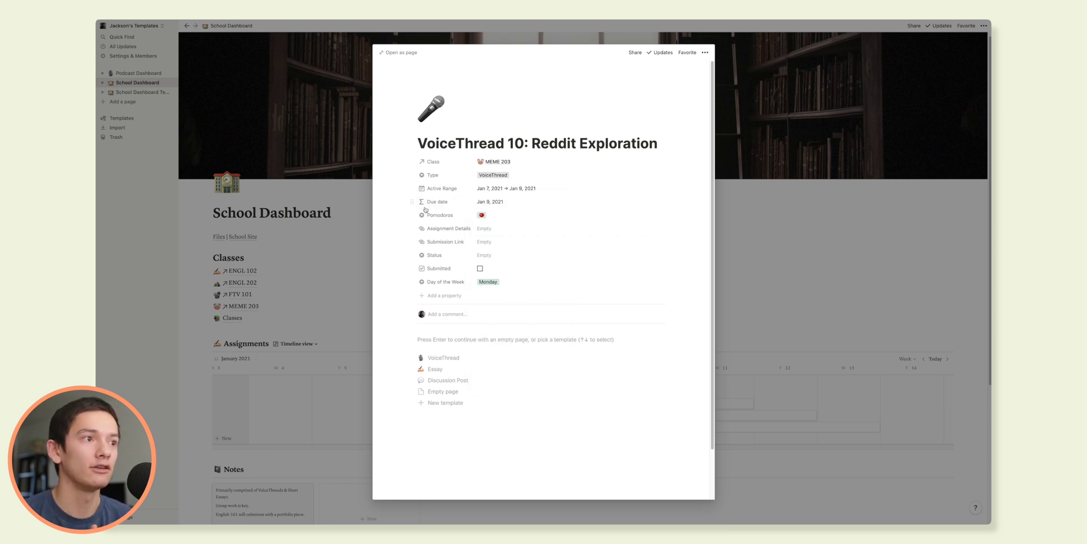
click(486, 205)
Step: Include times in the assignment's Active Range, set the end time to 11:59 PM on Jan 9, 2021, and close the assignment
click(519, 188)
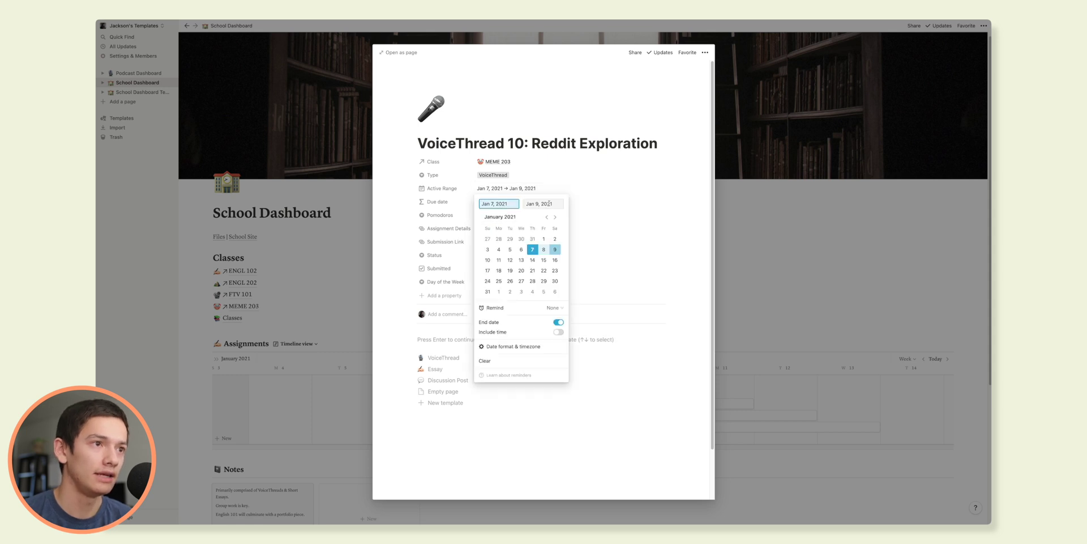
click(549, 203)
click(558, 332)
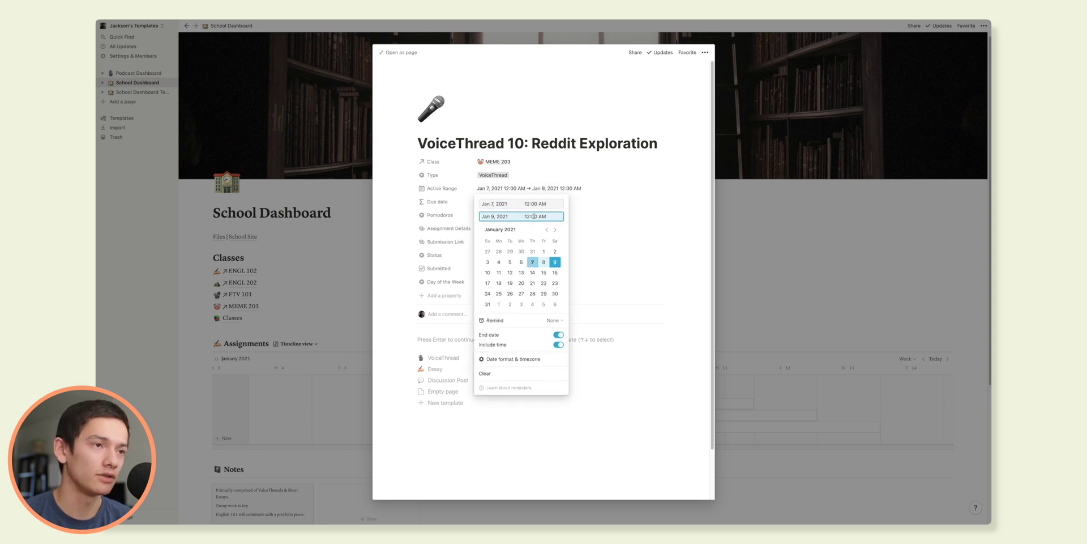
click(528, 216)
text(23:5)
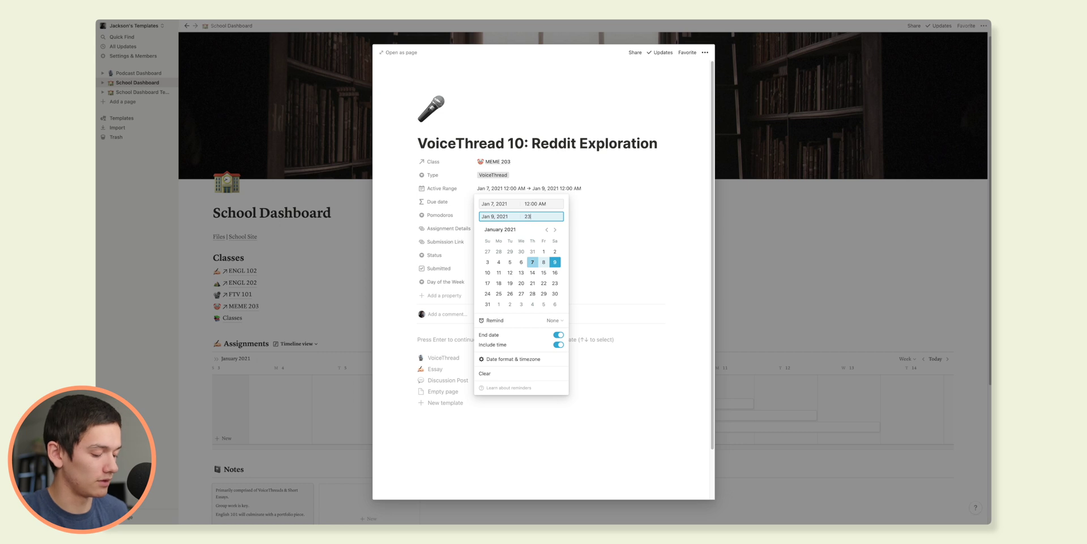
text(9)
key(Return)
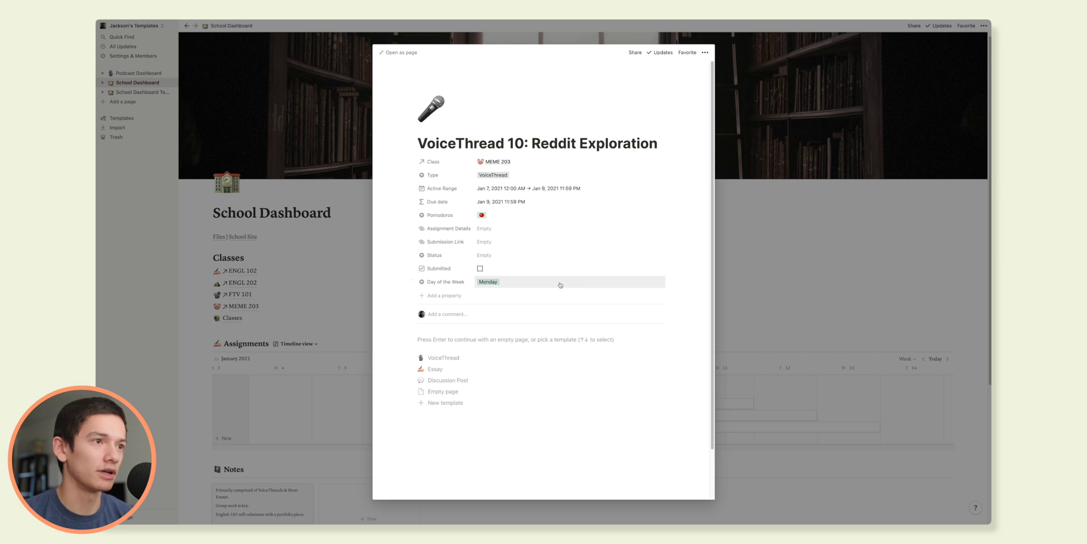
click(776, 281)
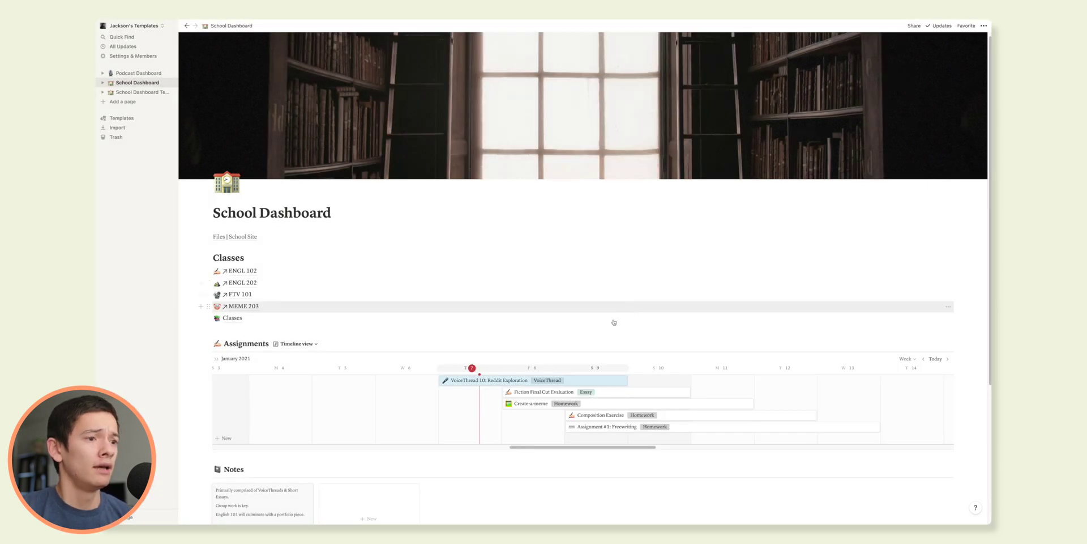
Step: Examine the Due date and Submitted filters applied to the dashboard's Assignments timeline
scroll(612, 320, down, 2)
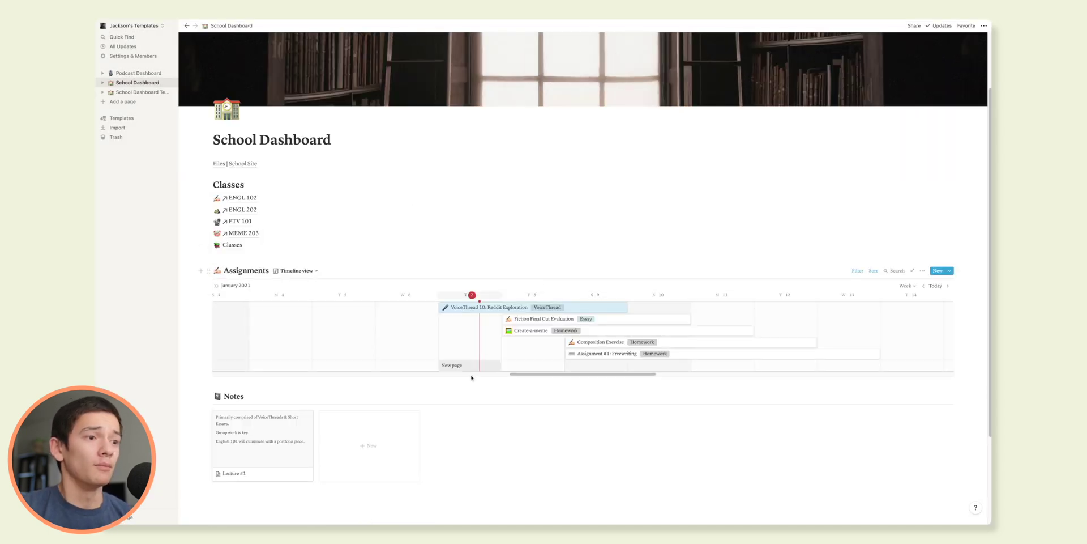
click(581, 307)
key(Escape)
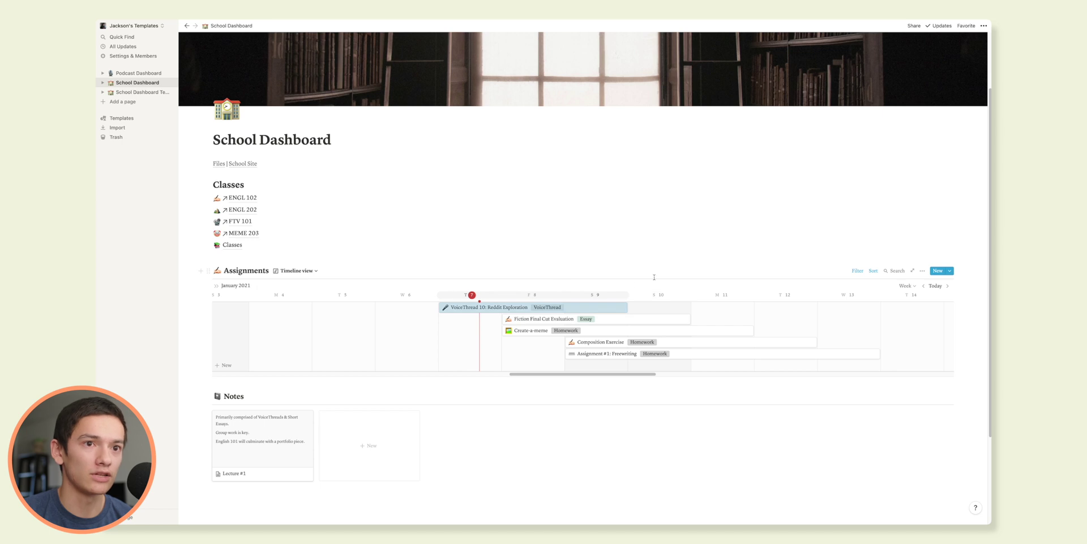
click(857, 270)
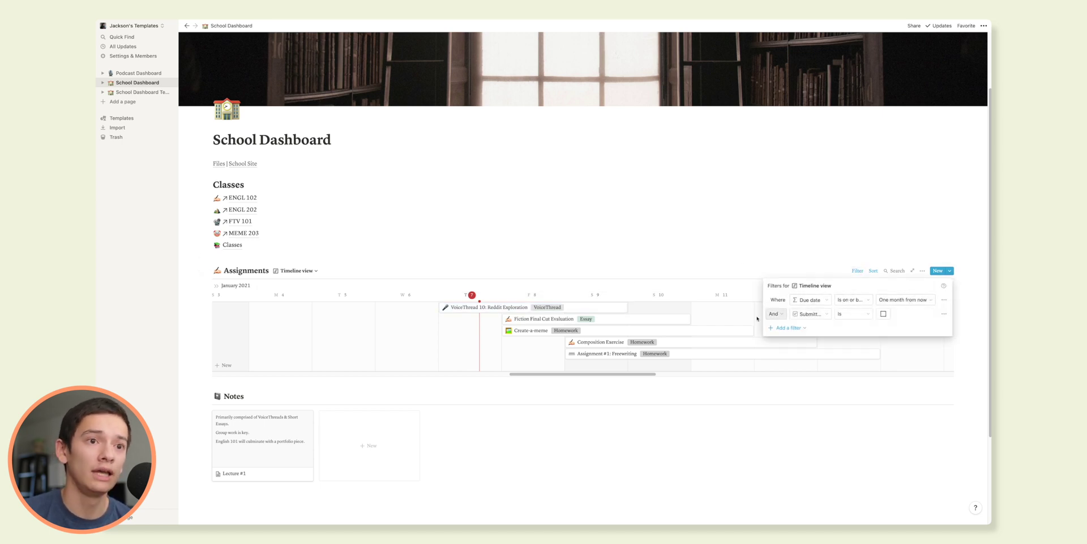
click(876, 424)
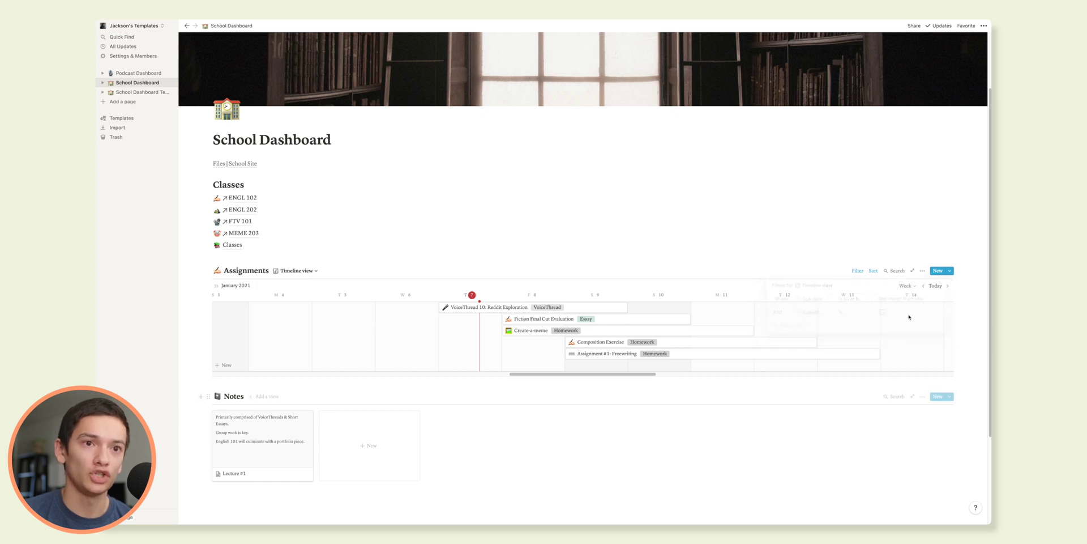
Step: Limit the Assignments timeline to showing 10 pages on first load
click(923, 272)
click(934, 333)
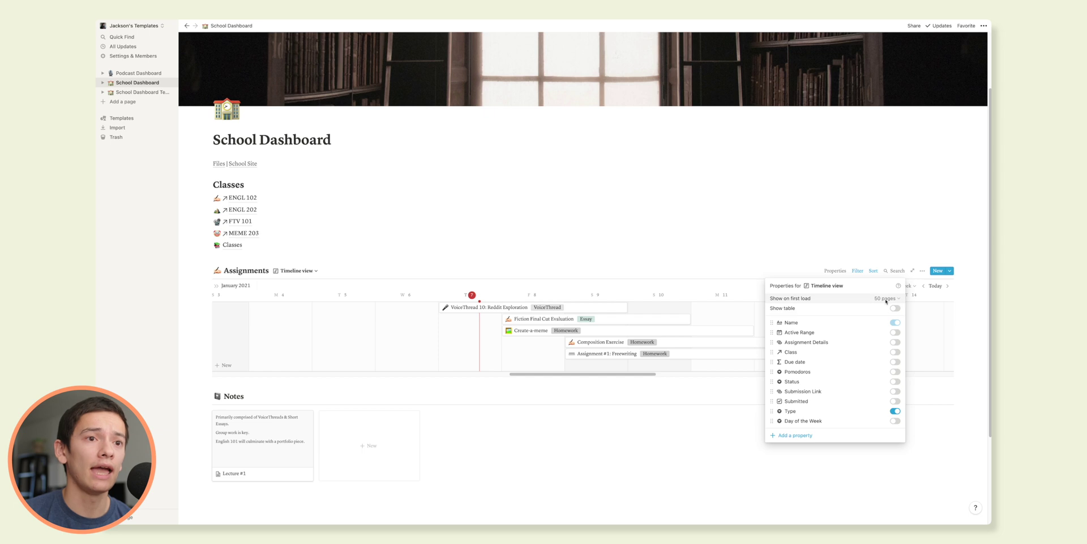
click(887, 298)
click(861, 312)
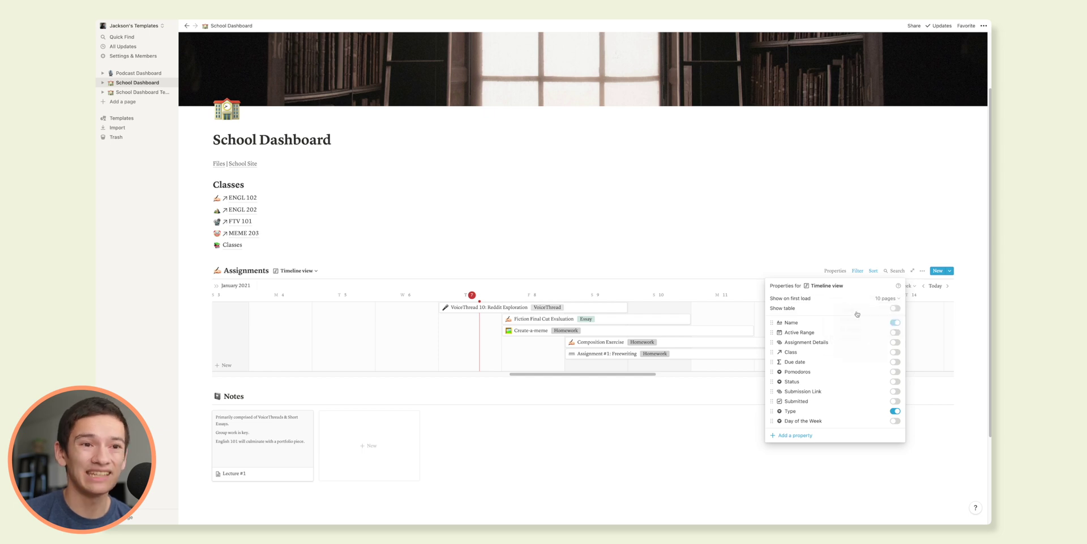
click(804, 271)
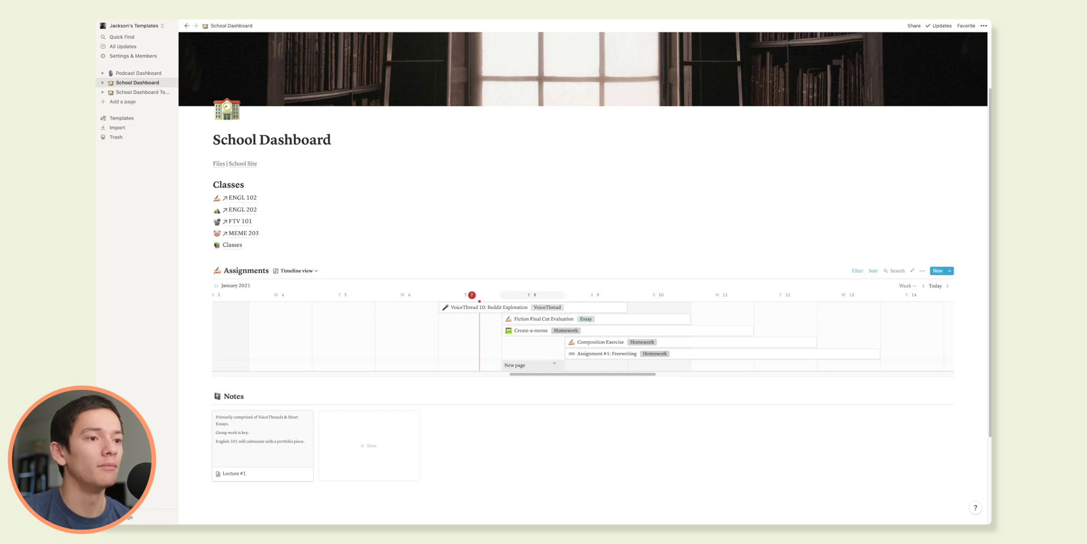
Step: Look at the dashboard's Assignments in the list view and return to the timeline view
scroll(545, 324, down, 1)
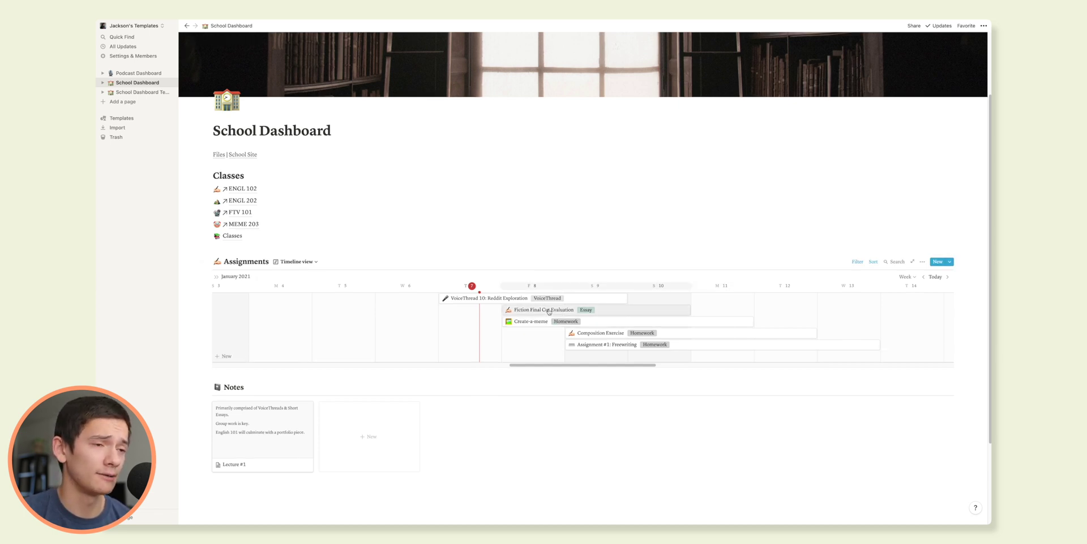
click(292, 262)
click(287, 299)
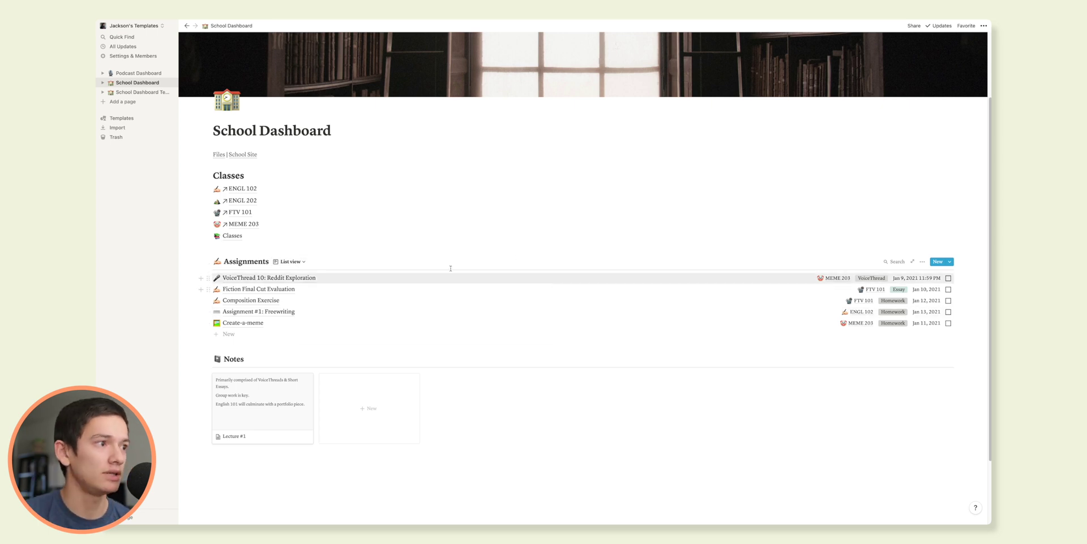
click(290, 261)
click(288, 287)
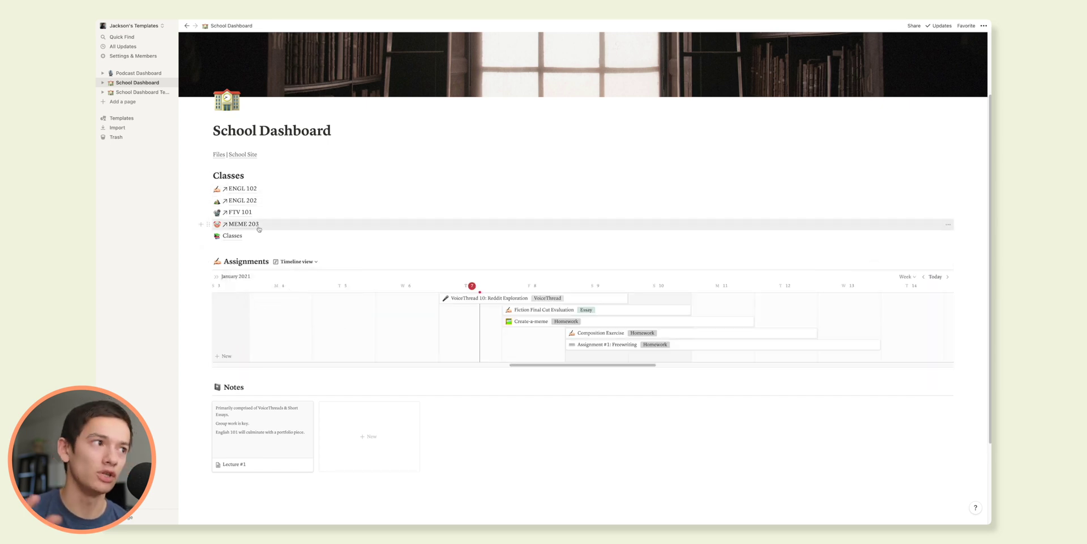
Step: Look at the ENGL 102 class page and, back on the School Dashboard, the templates offered for new assignments
click(244, 188)
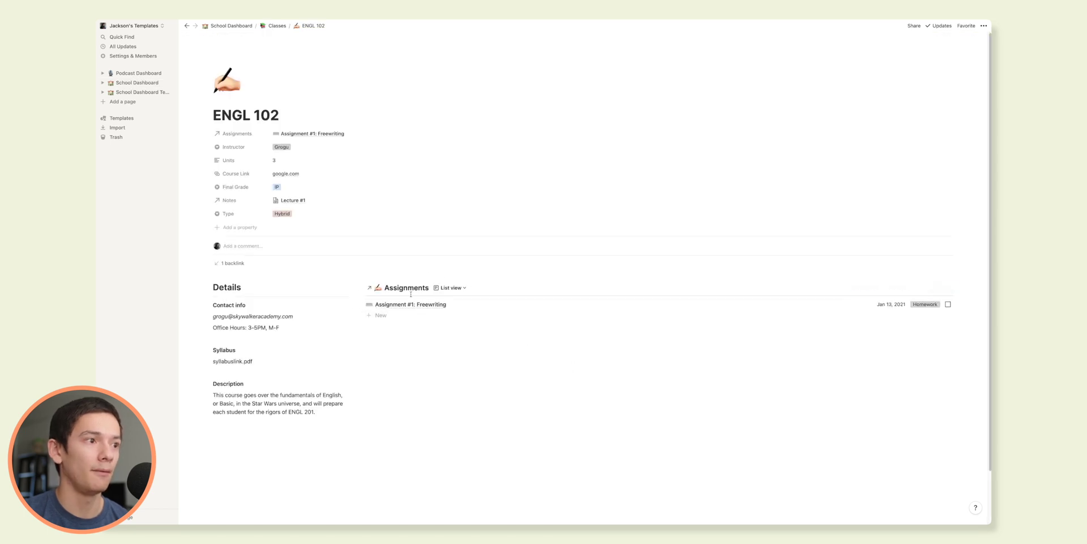
click(247, 26)
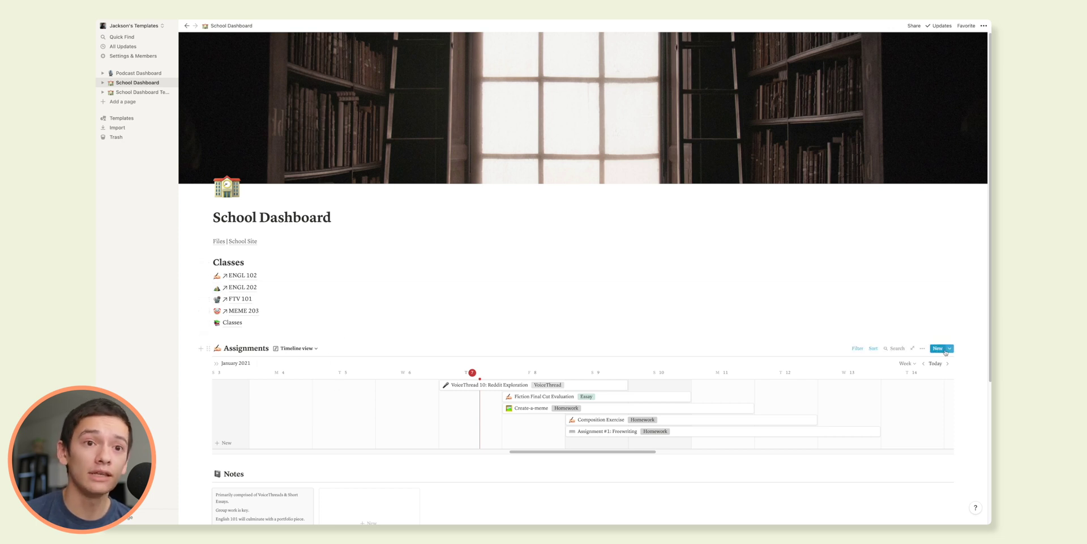
click(950, 348)
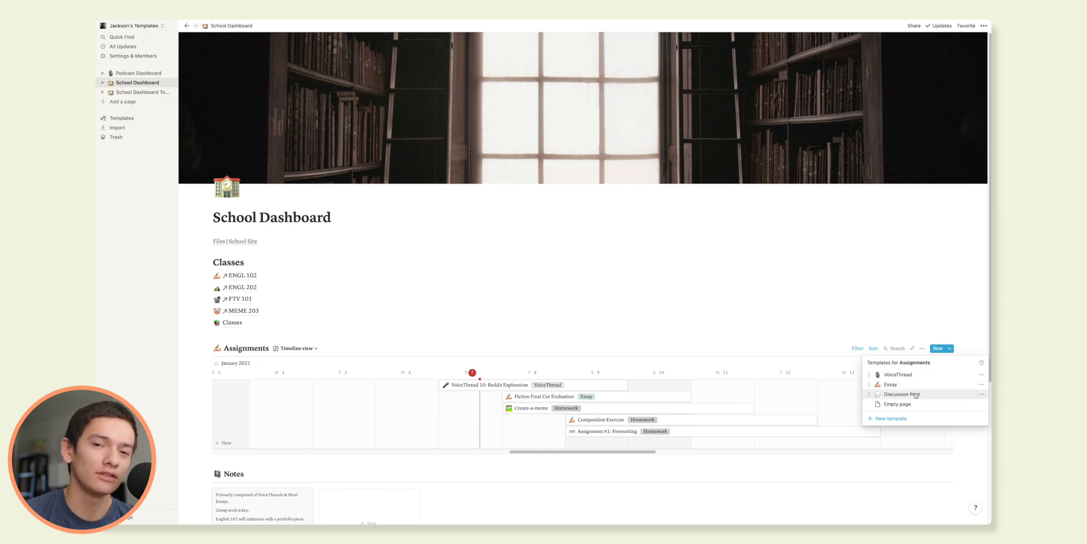
click(756, 320)
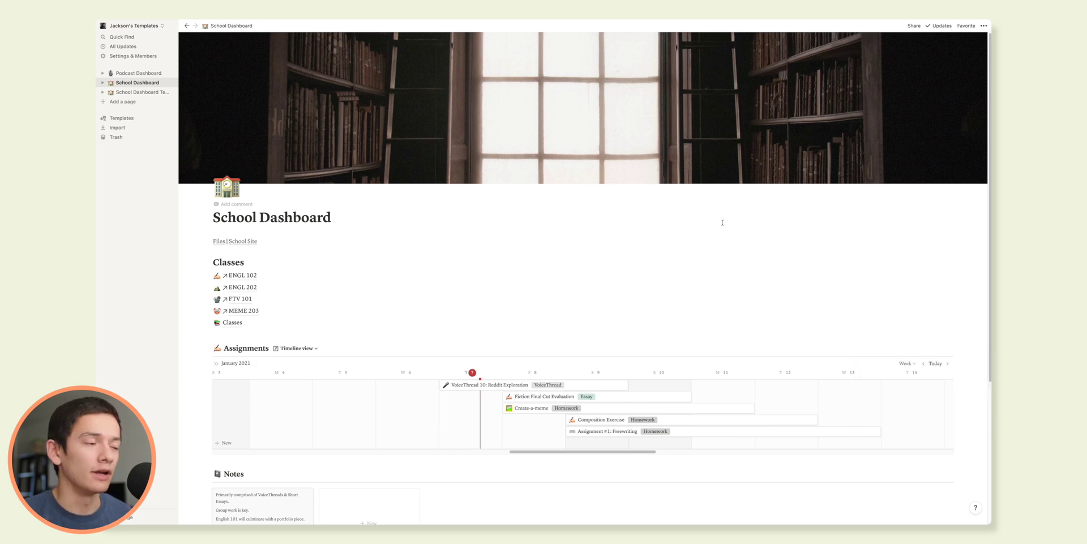
Step: Open the Lecture #1 note and set its Date to Jan 4, 2021 and its Topic to "Talking about the syllabus"
scroll(721, 223, down, 2)
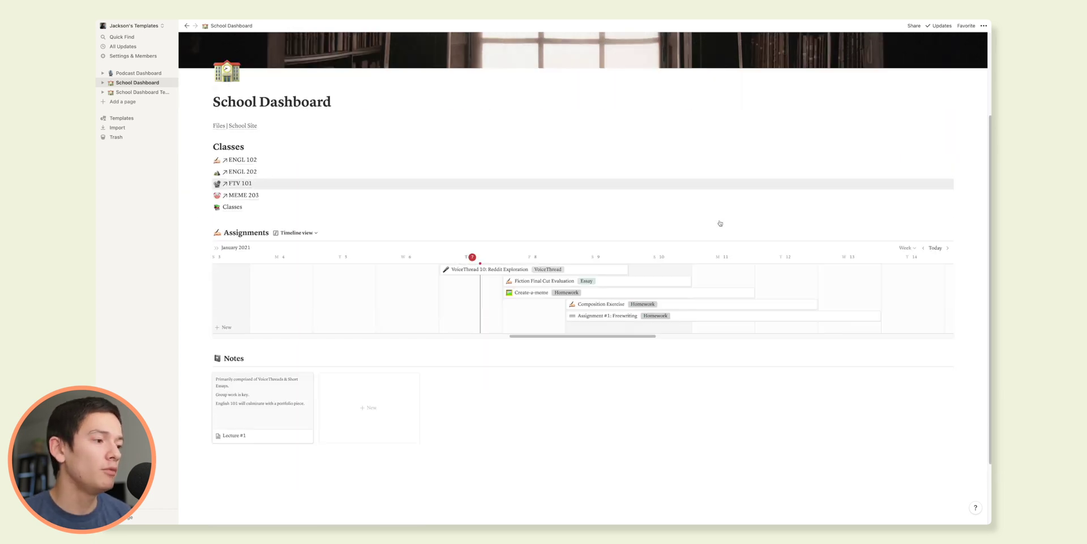
click(261, 412)
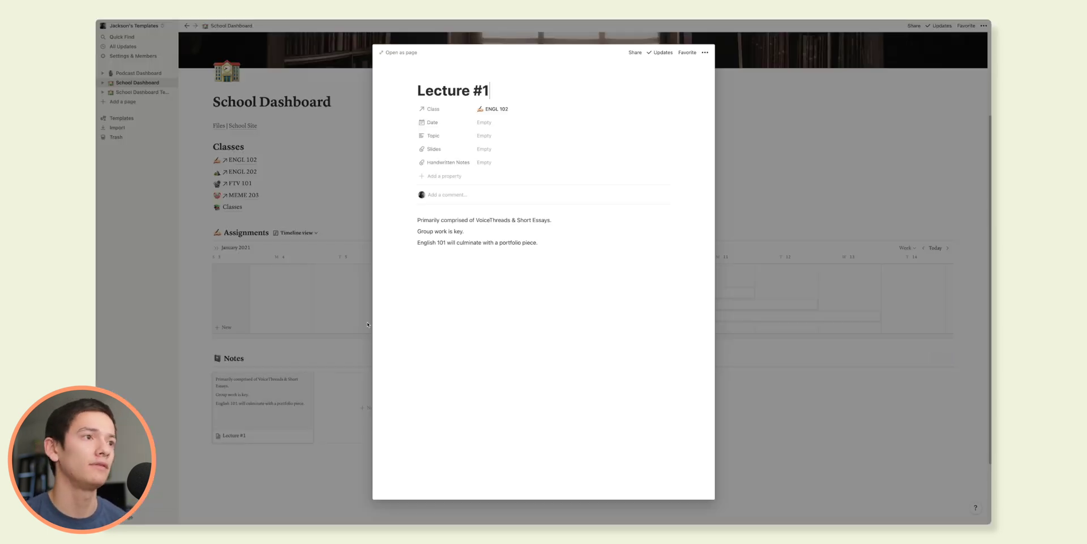
click(508, 123)
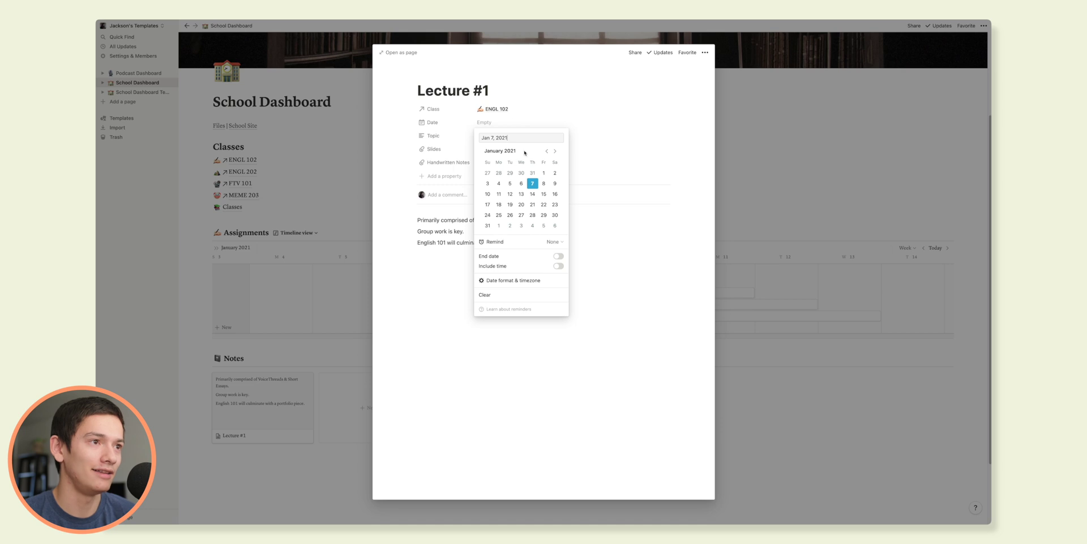
click(499, 183)
click(631, 274)
click(483, 137)
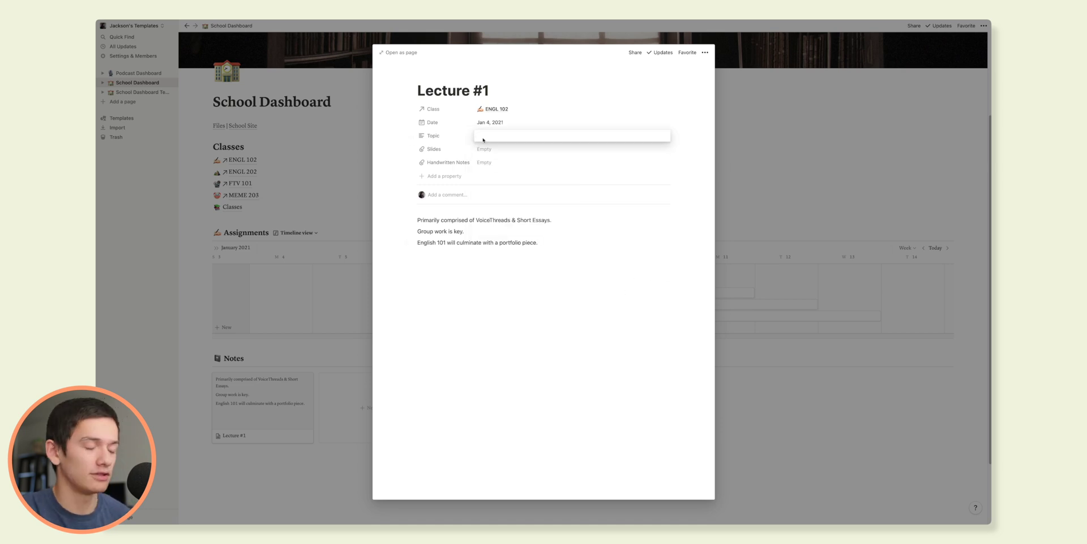
text(Talking about the syllabus)
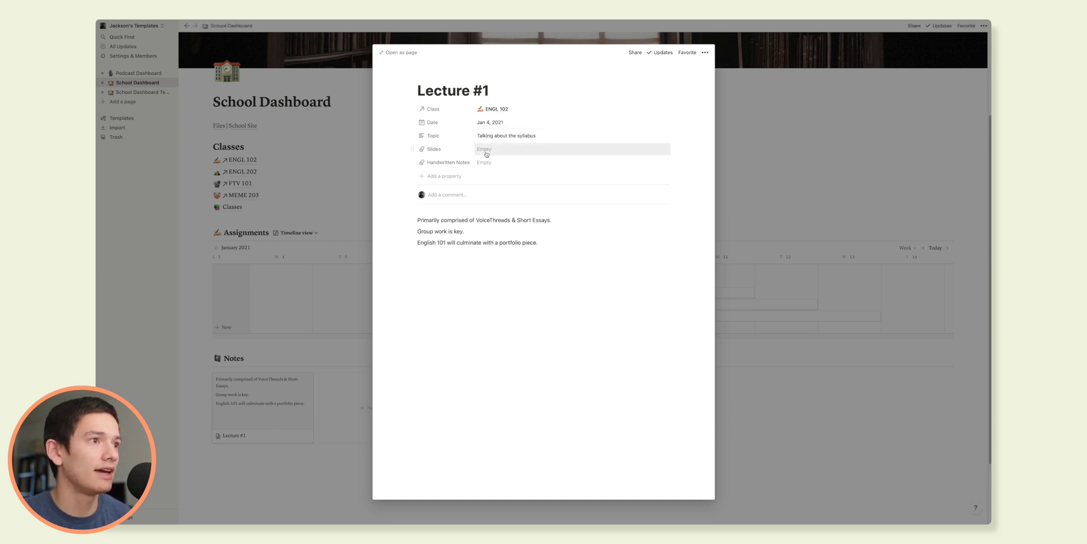
Step: View the file upload options of the Slides and Handwritten Notes properties, and close the Lecture #1 note
click(485, 149)
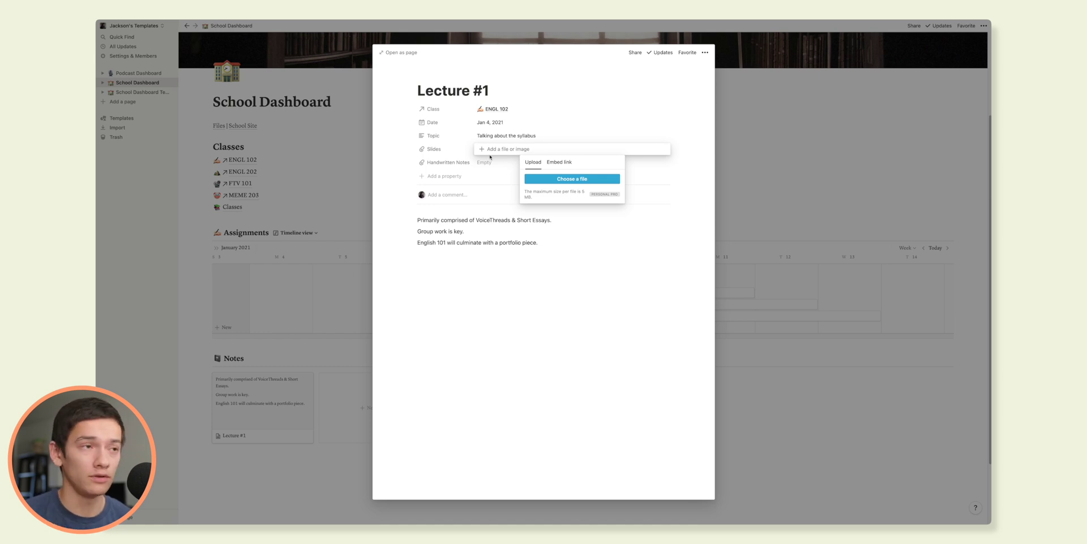
click(491, 170)
click(486, 162)
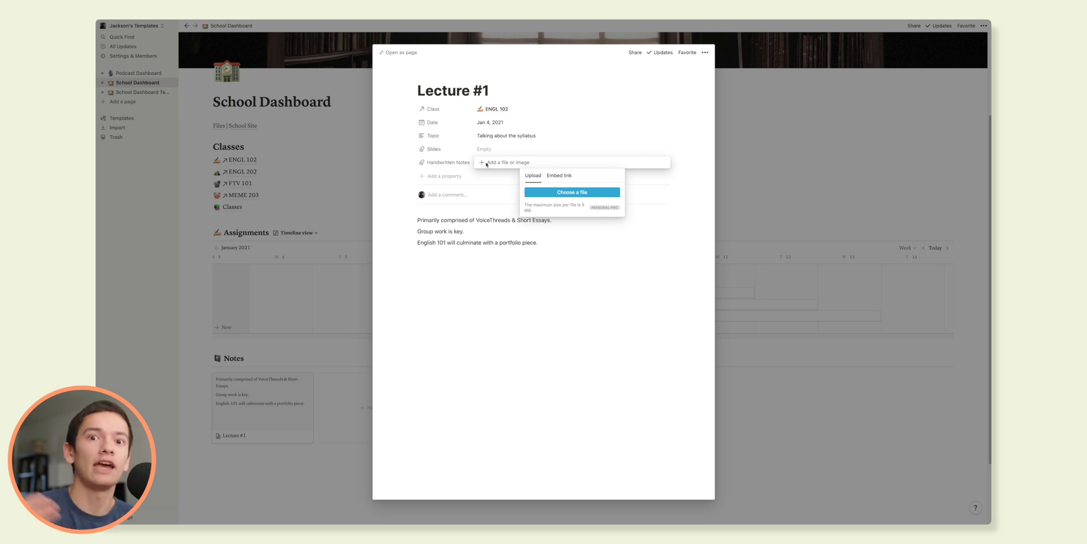
click(535, 302)
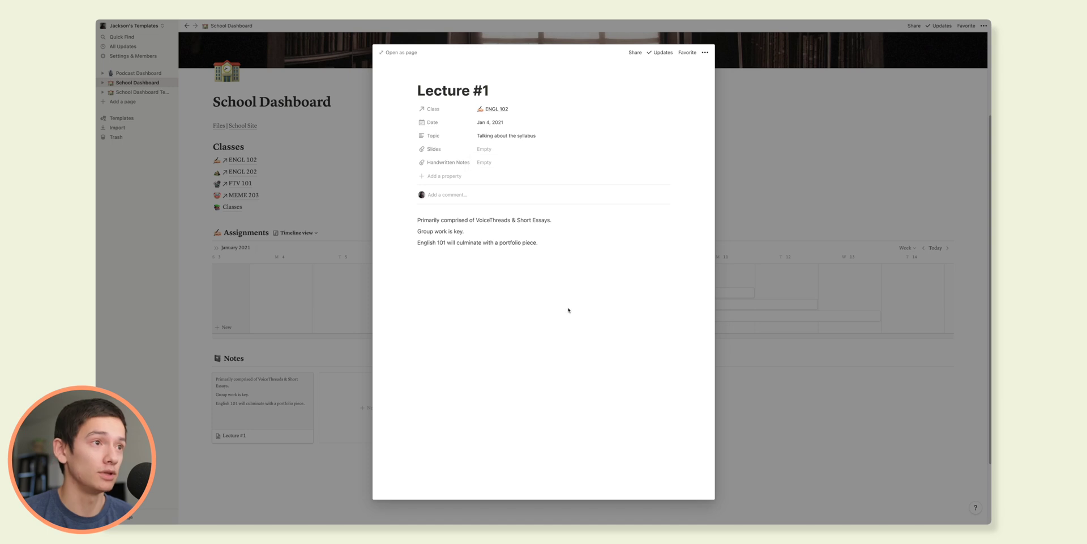
click(837, 345)
Step: Create a new note titled "Lecture 1" in the dashboard's Notes gallery and link it to the class MEME 203
click(384, 427)
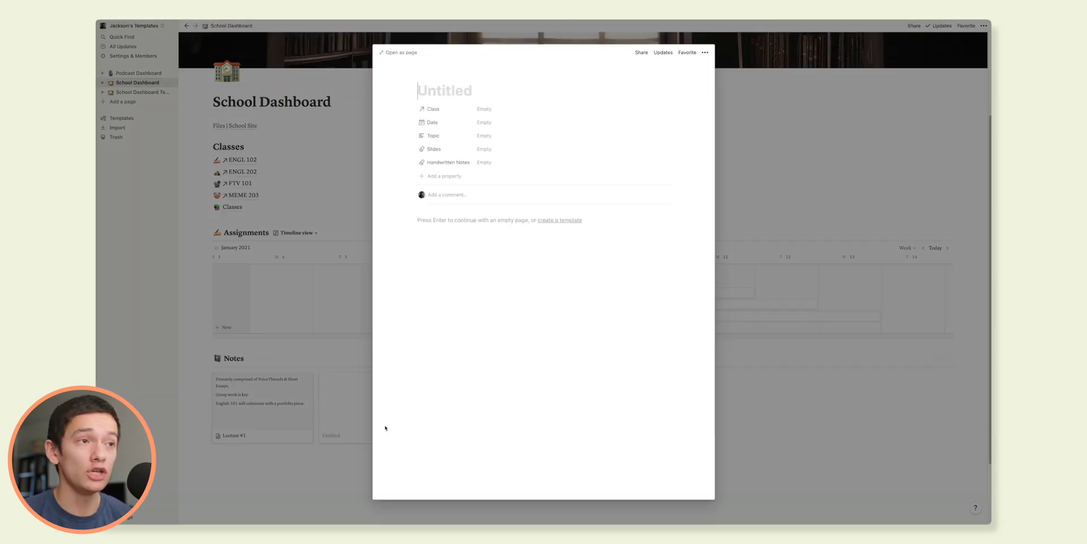
text(Lecture 1)
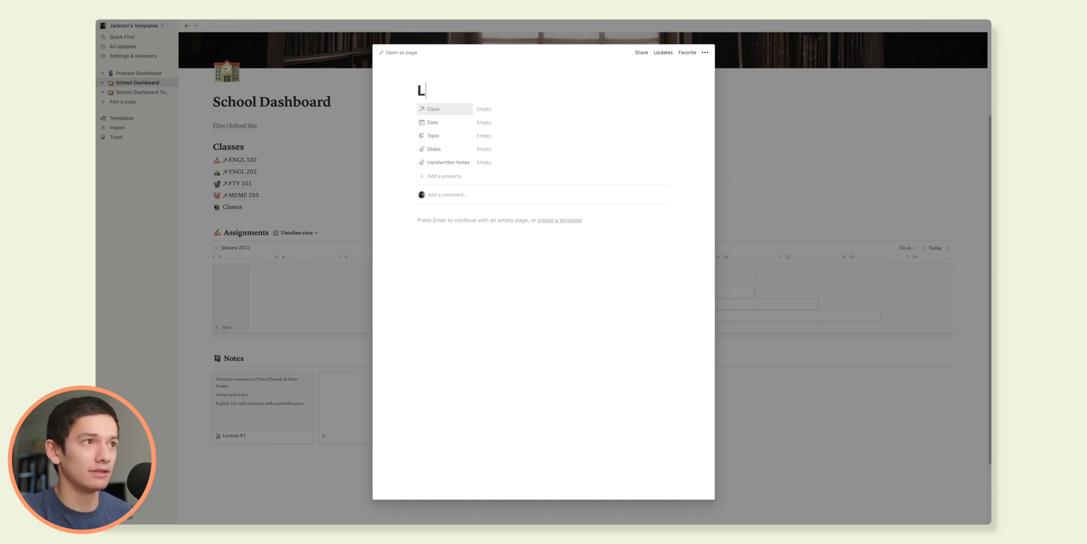
click(484, 109)
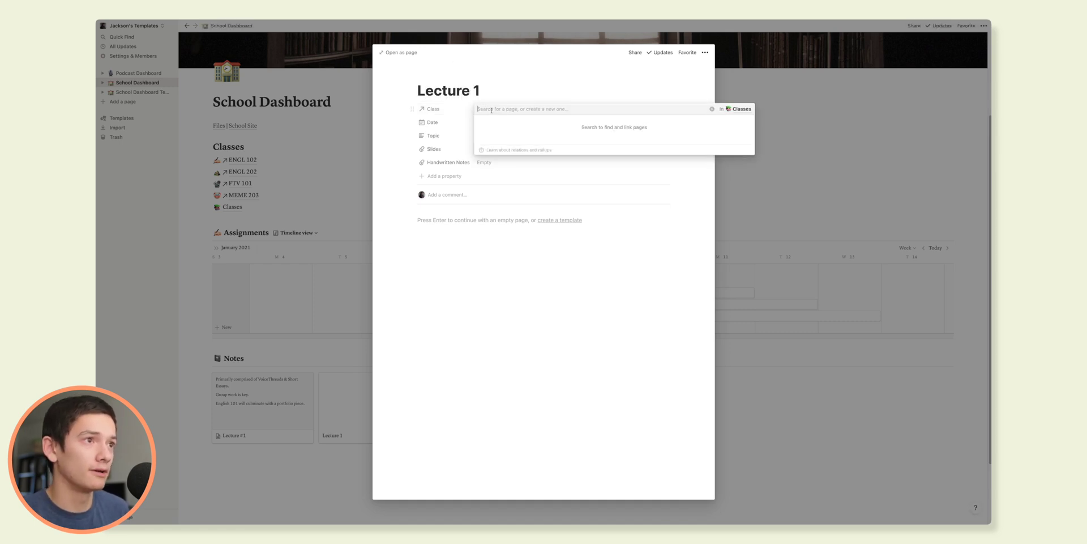
click(505, 131)
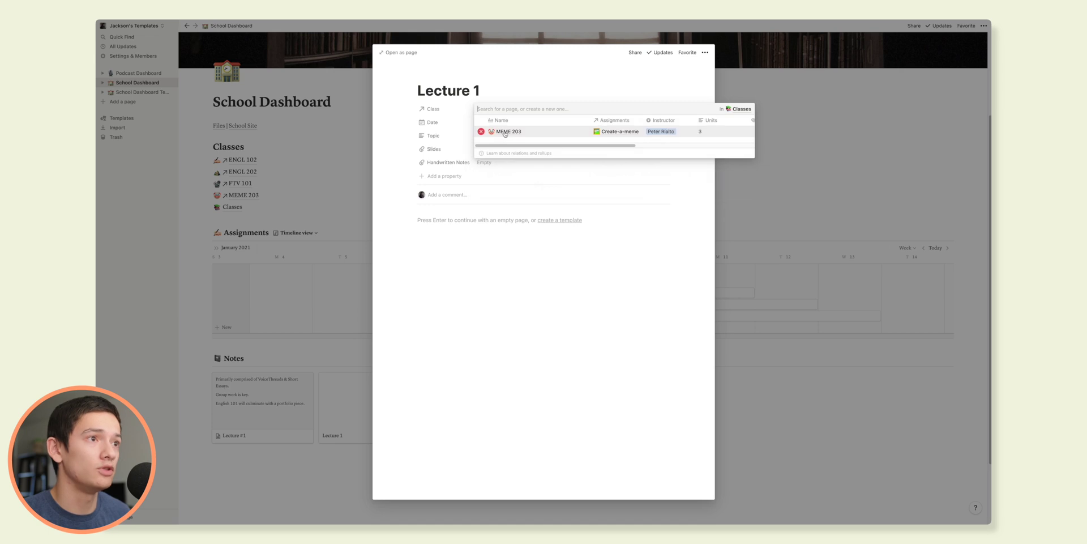
key(Escape)
Step: Set the new note's Date to Jan 7, 2021 and its Topic to "The distracted boyfriend meme", leaving Slides empty
click(484, 122)
click(533, 184)
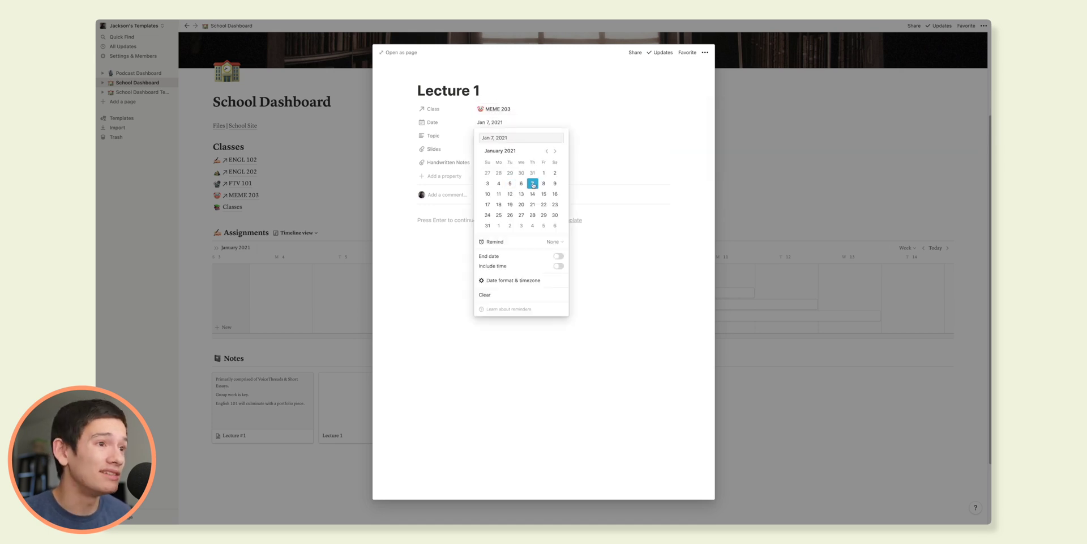
key(Escape)
click(487, 136)
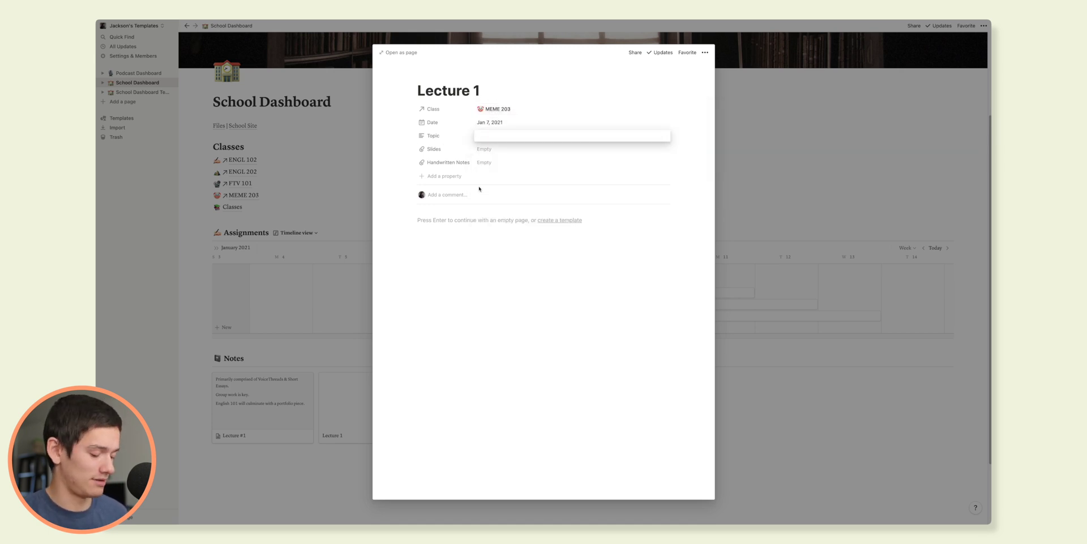
text(The distracted boyfriend meme)
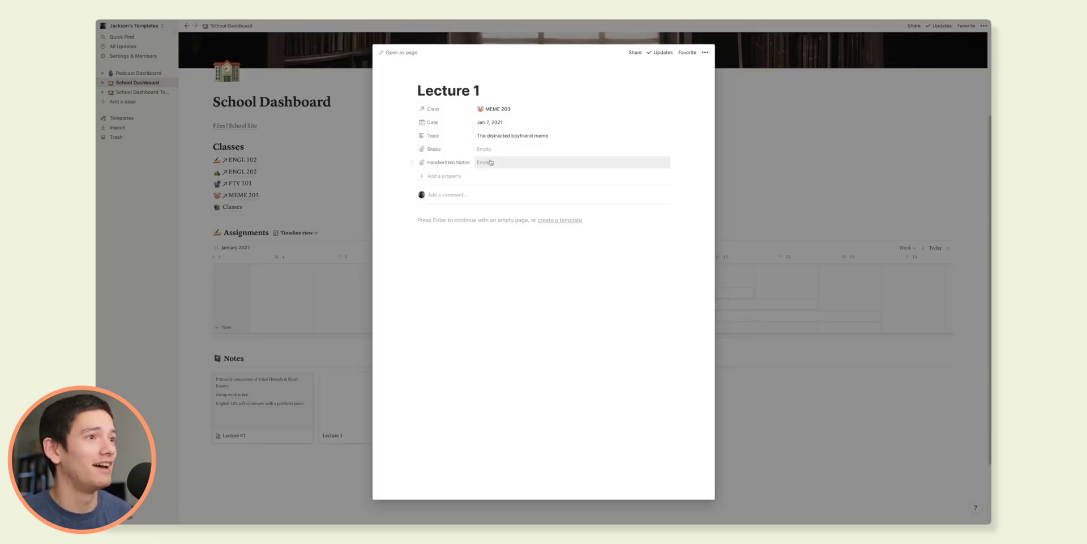
click(492, 149)
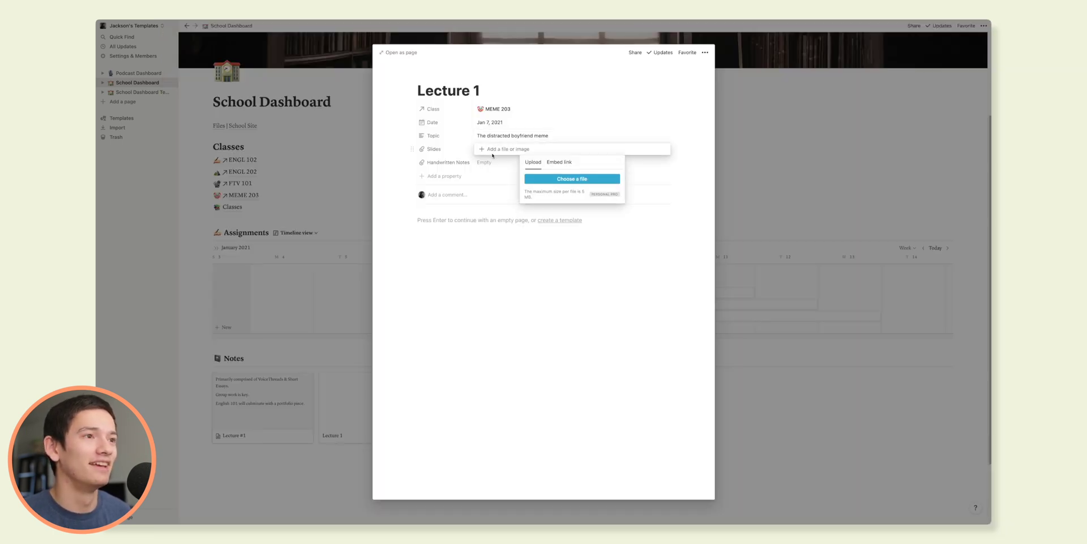
click(518, 322)
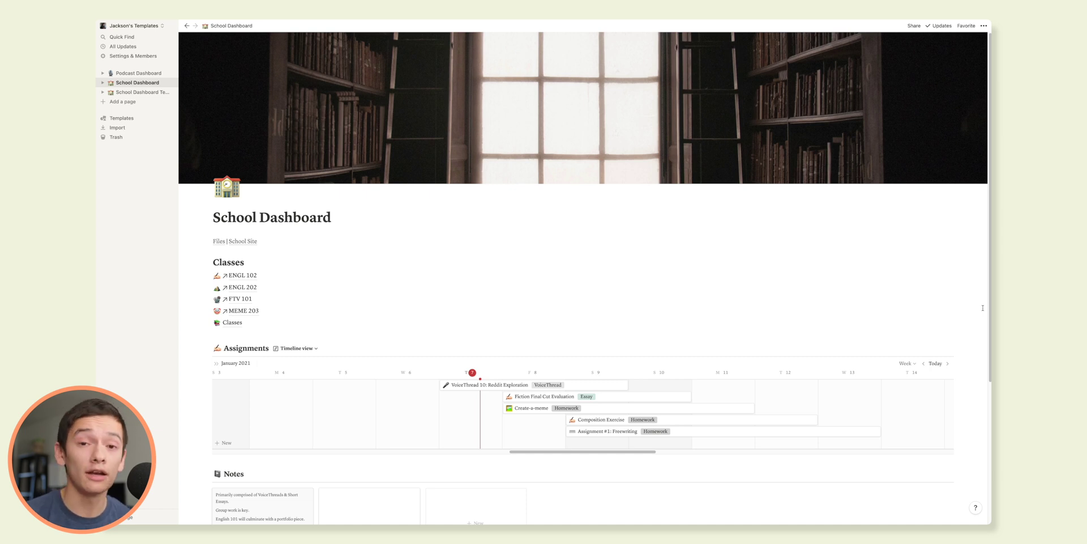
scroll(577, 388, right, 2)
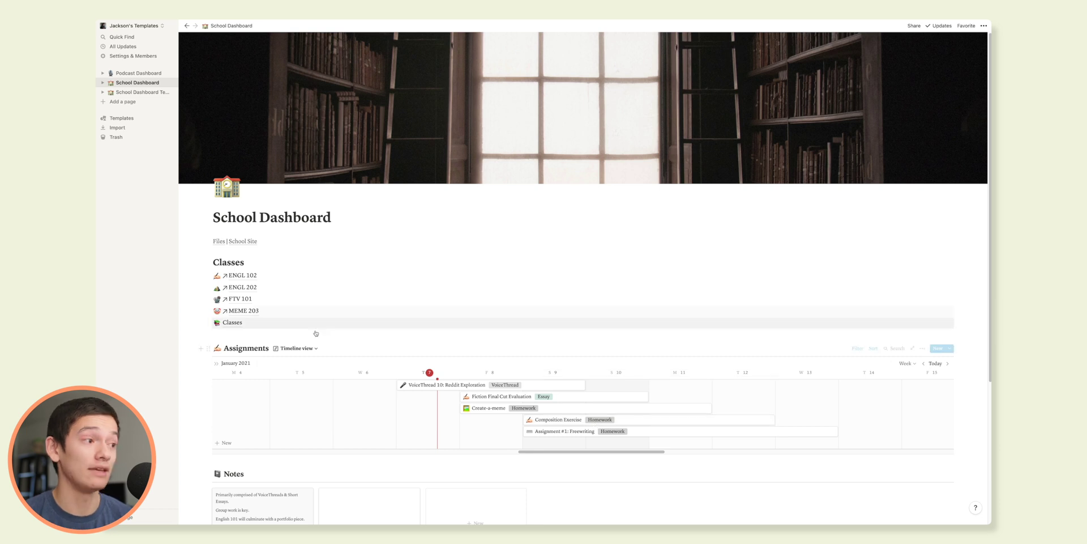
scroll(409, 378, down, 1)
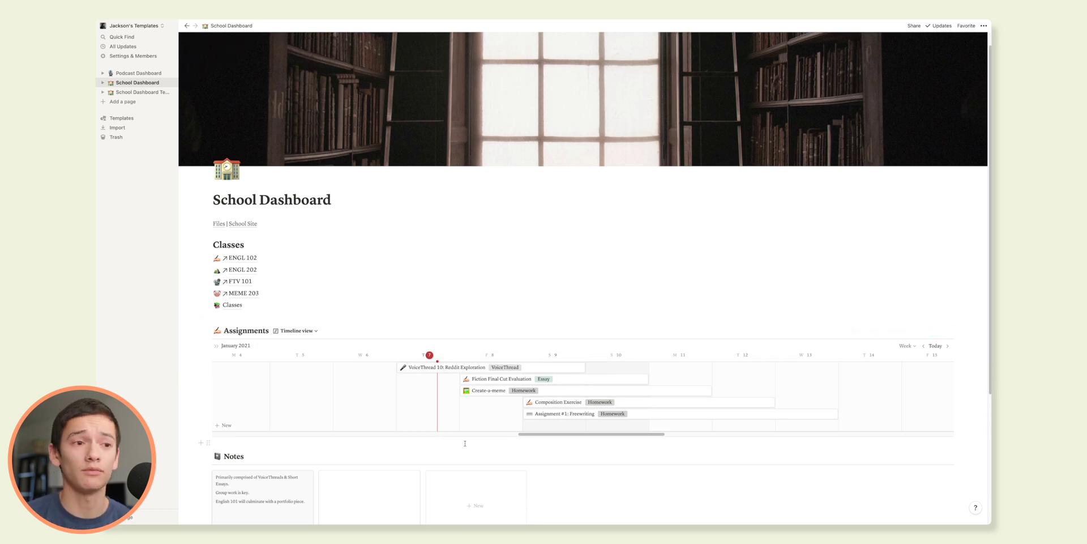